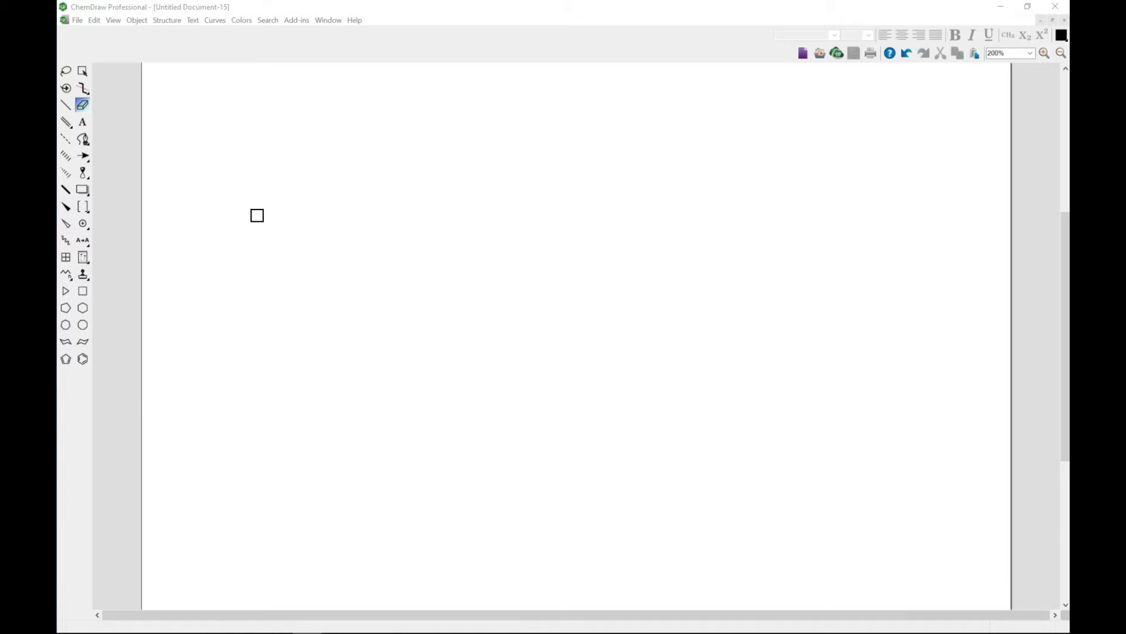
# Draw a zigzag, undo the stray bond, and add horizontal and up-right bonds to form a cup-shaped chain
pyautogui.click(66, 105)
pyautogui.moveTo(242, 152); pyautogui.dragTo(267, 194)
pyautogui.click(270, 193)
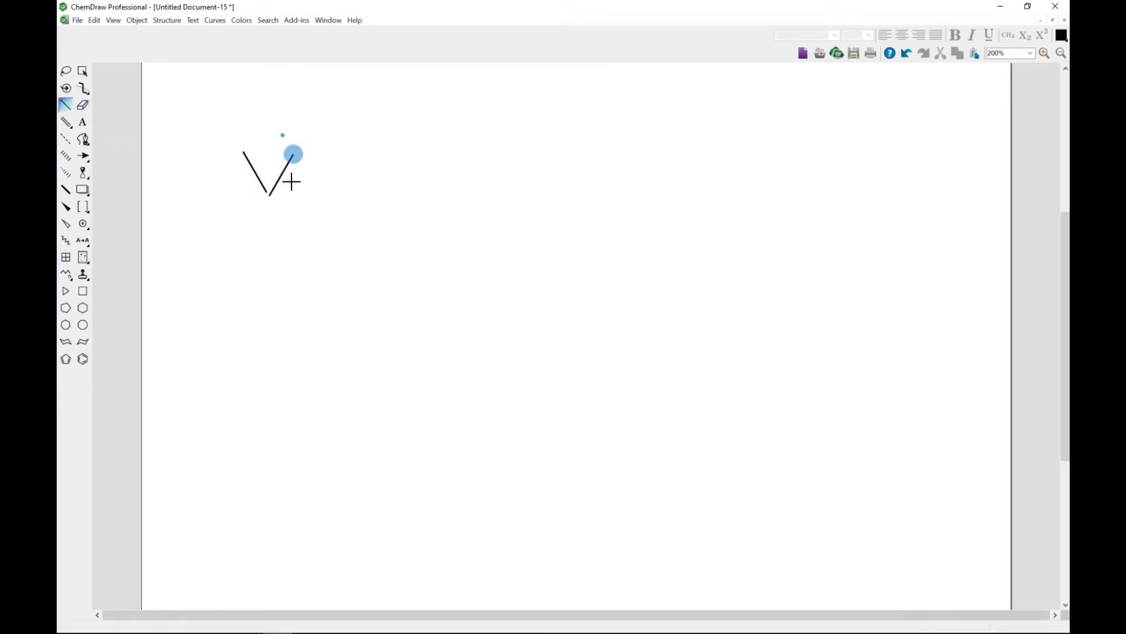
pyautogui.hotkey('ctrl', 'z')
pyautogui.click(267, 193)
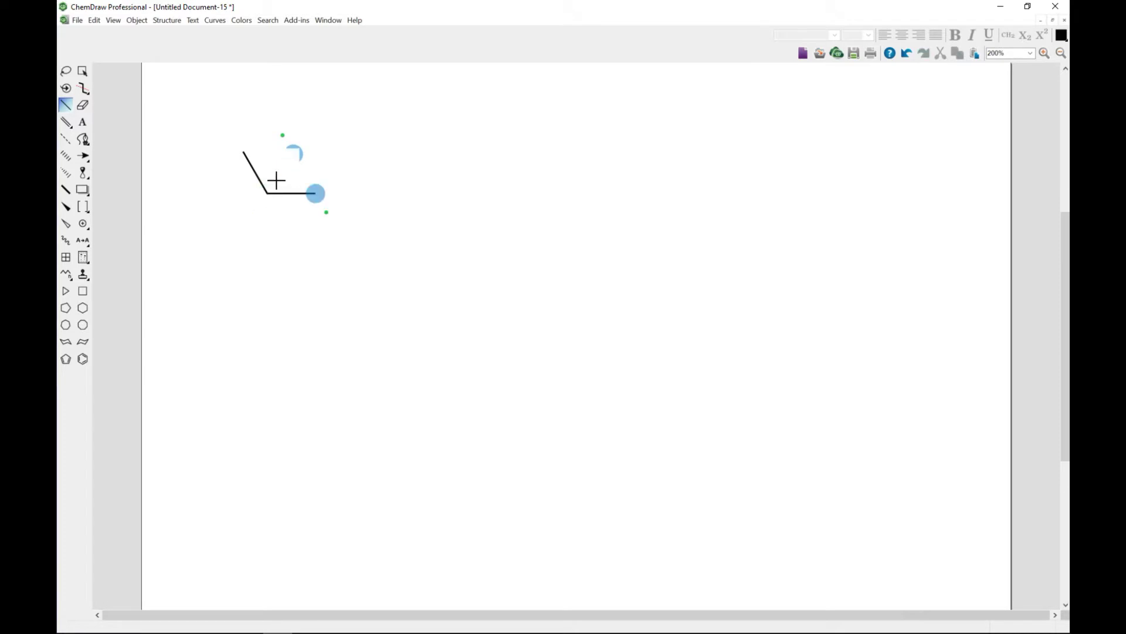
pyautogui.click(315, 193)
pyautogui.click(87, 307)
# Place a hexagon mid-page, double its left and upper-right bonds, and add a bond up from its top
pyautogui.moveTo(471, 237); pyautogui.dragTo(376, 289)
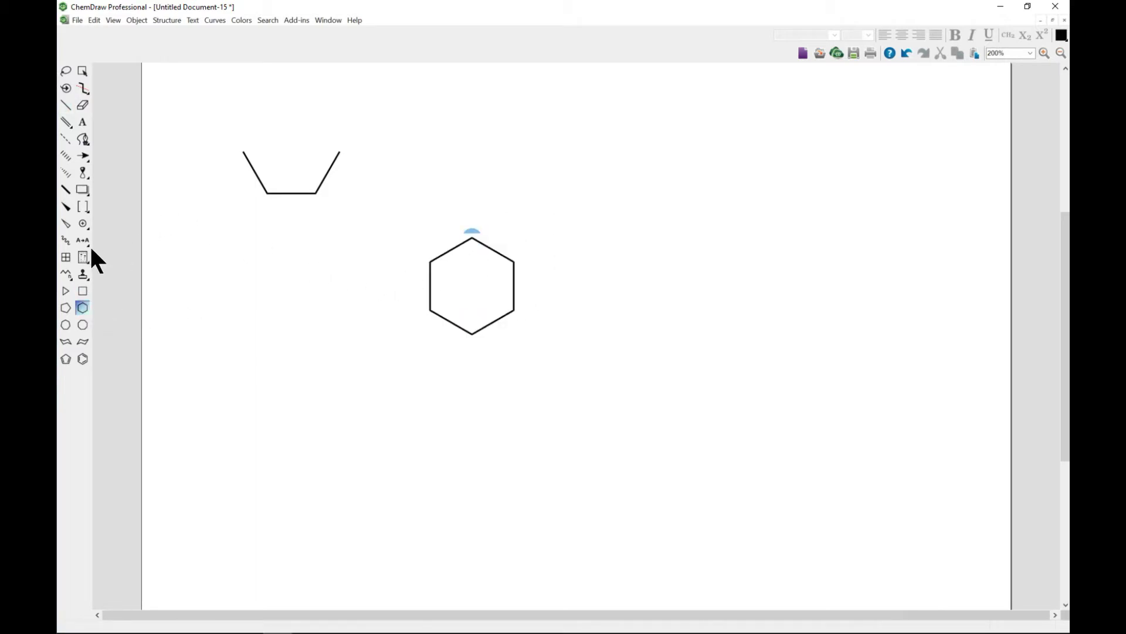
pyautogui.click(68, 108)
pyautogui.click(431, 287)
pyautogui.click(495, 254)
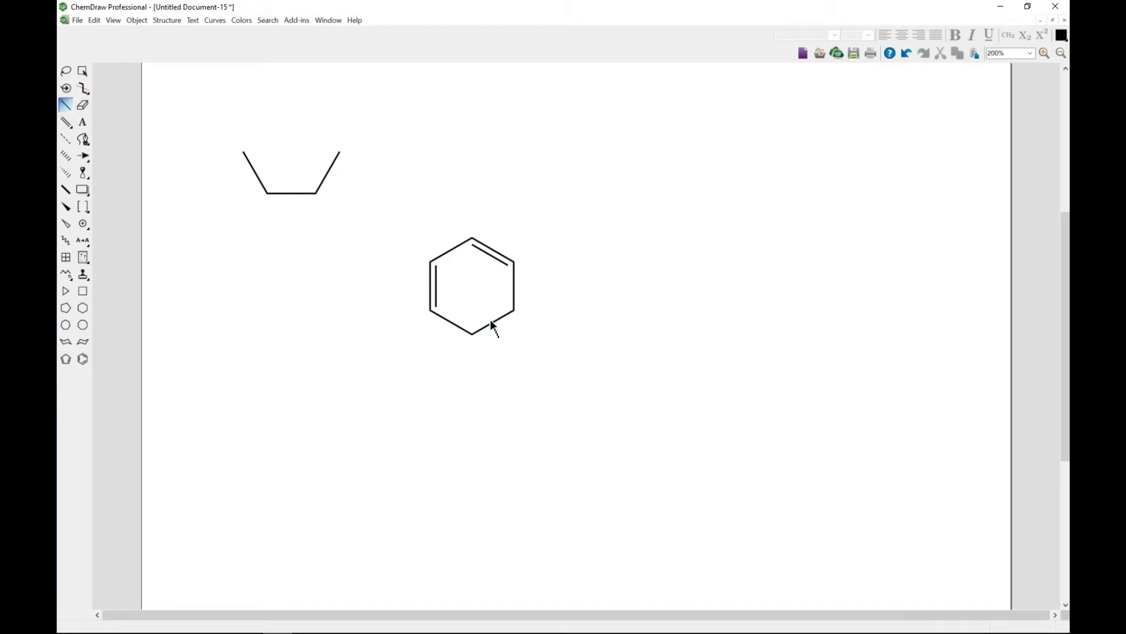
pyautogui.click(472, 236)
pyautogui.click(83, 123)
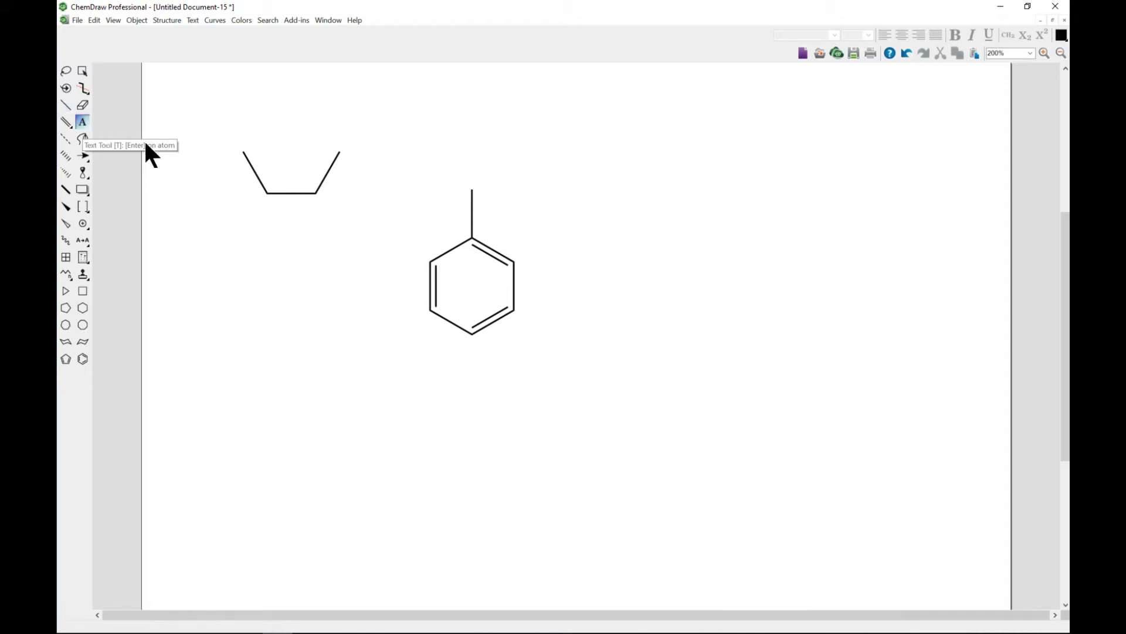
# Put an OH label on the top atom of the upward bond
pyautogui.click(471, 189)
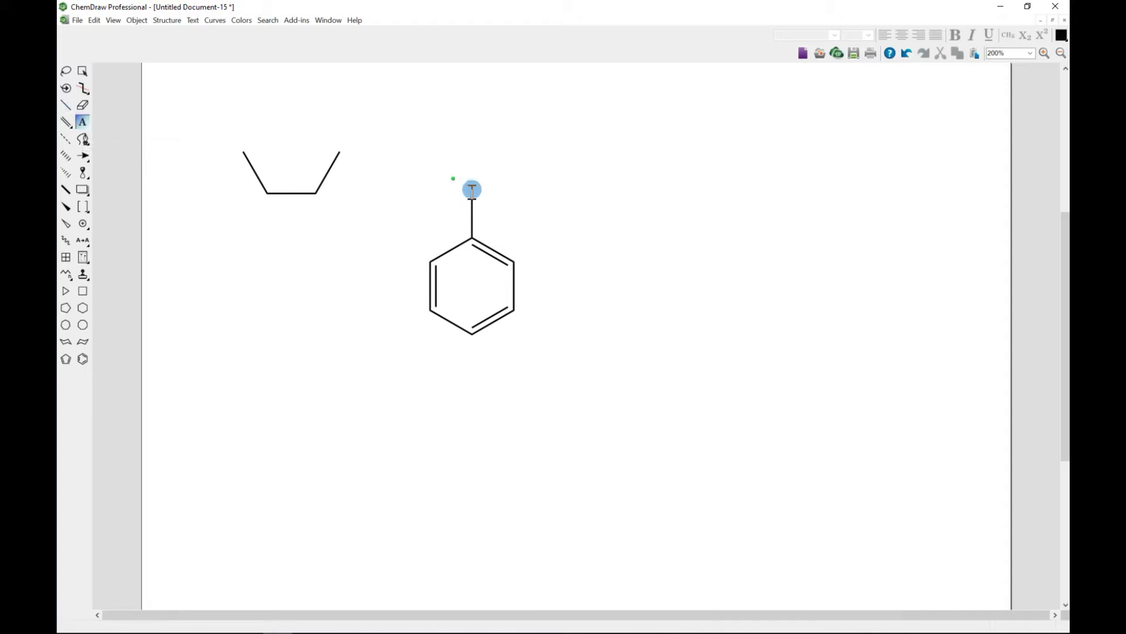
pyautogui.write('H')
pyautogui.click(471, 190)
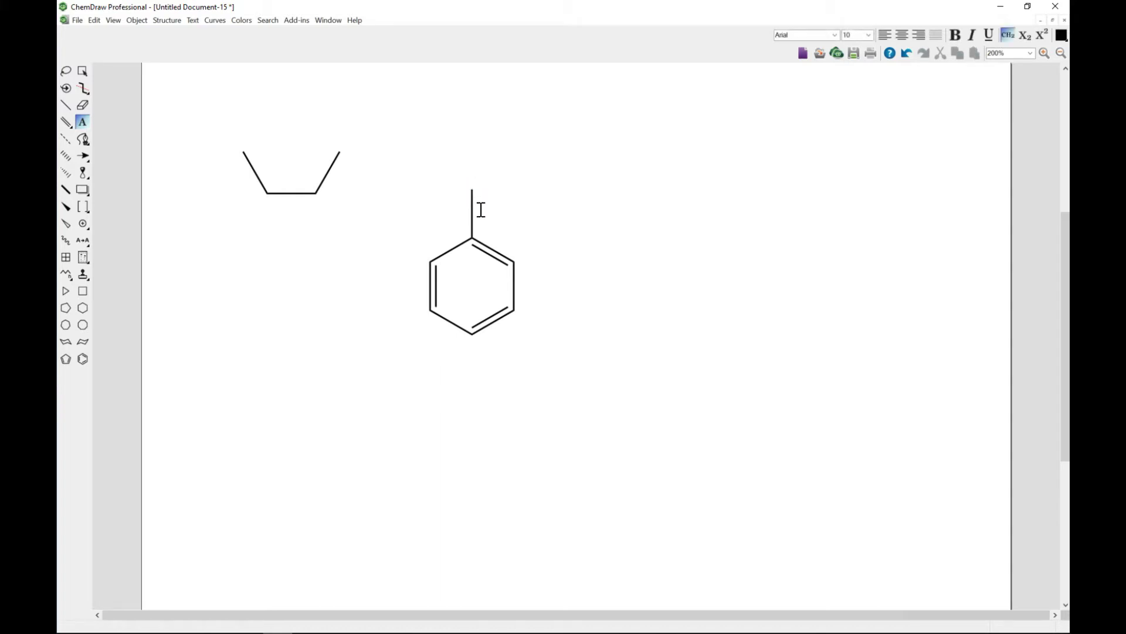
pyautogui.write('OH')
pyautogui.click(585, 233)
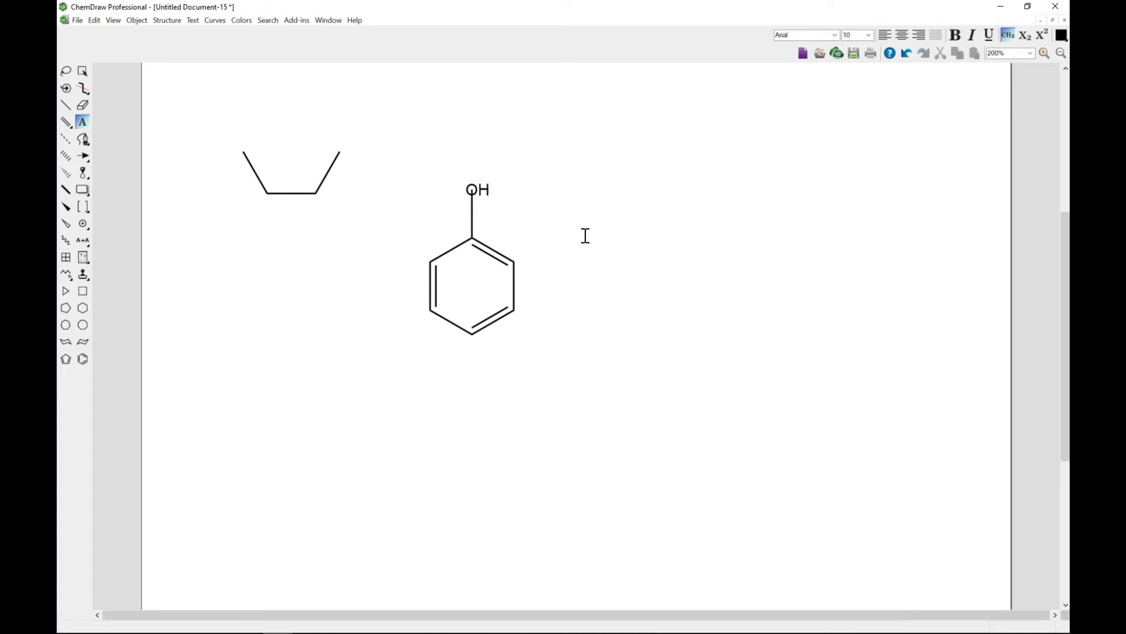
# Use the Periodic Table window to insert Bi and LvEs texts beside phenol, then close the window
pyautogui.click(114, 20)
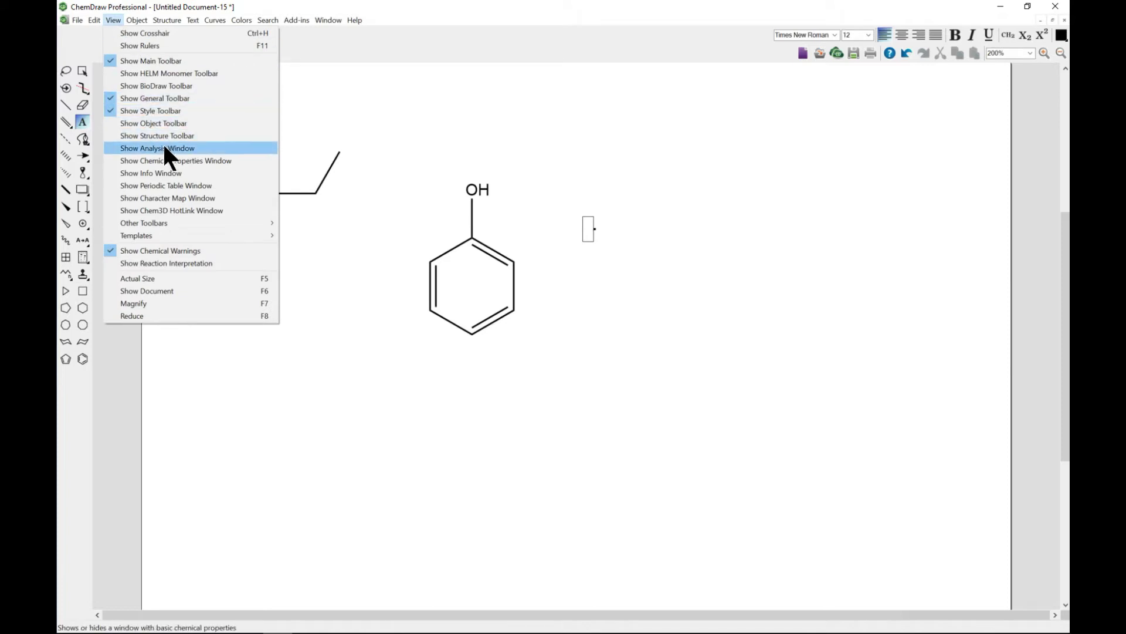
pyautogui.click(201, 185)
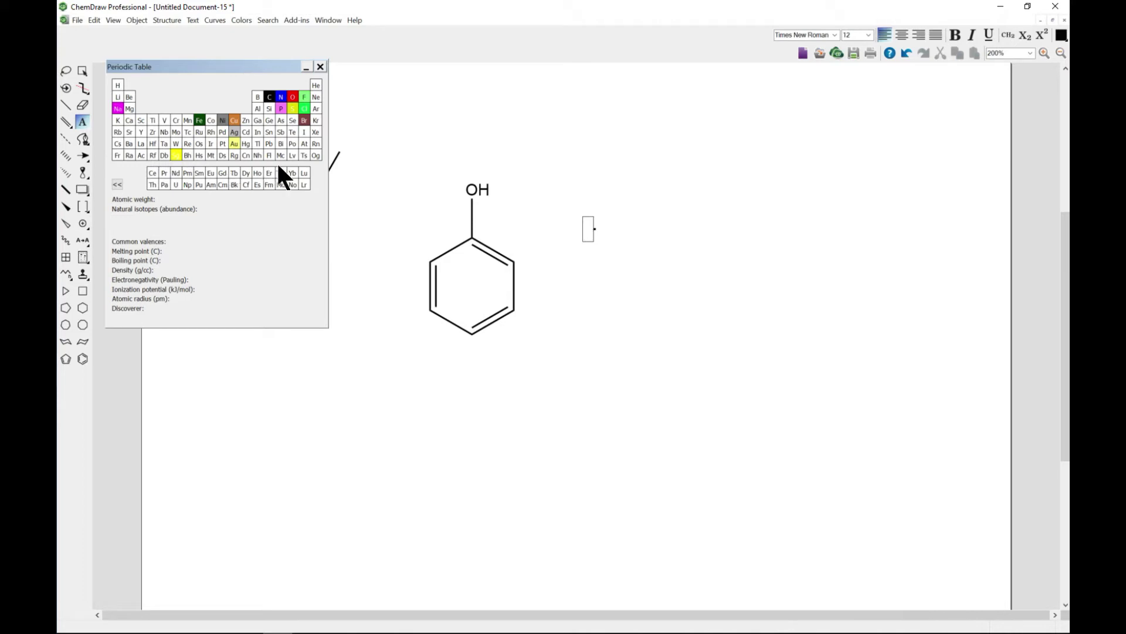
pyautogui.click(280, 143)
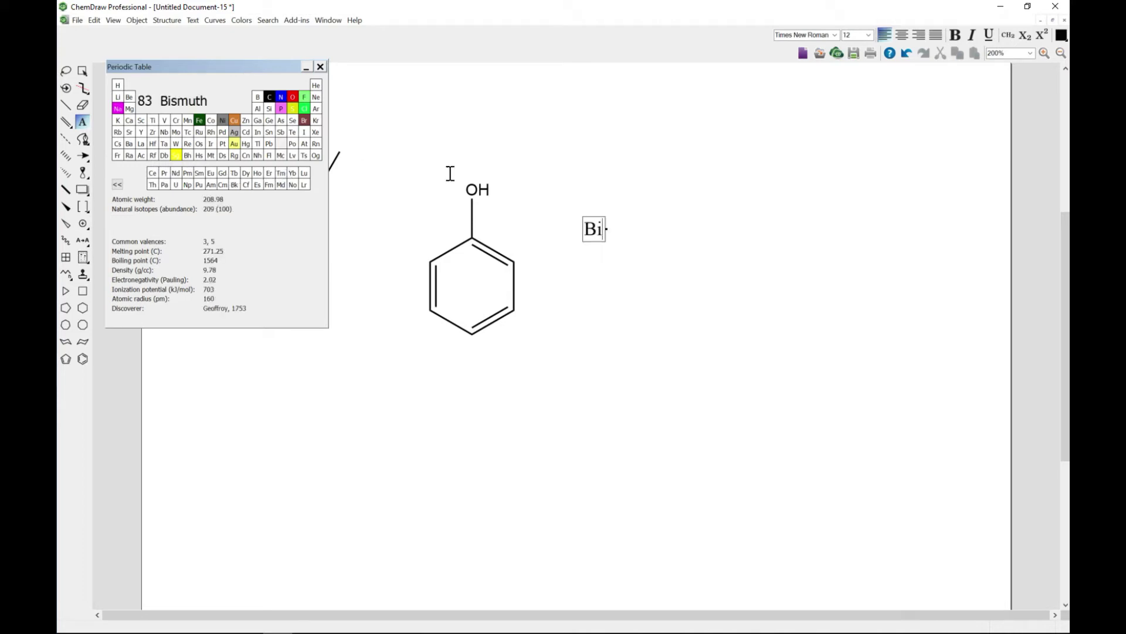
pyautogui.click(477, 199)
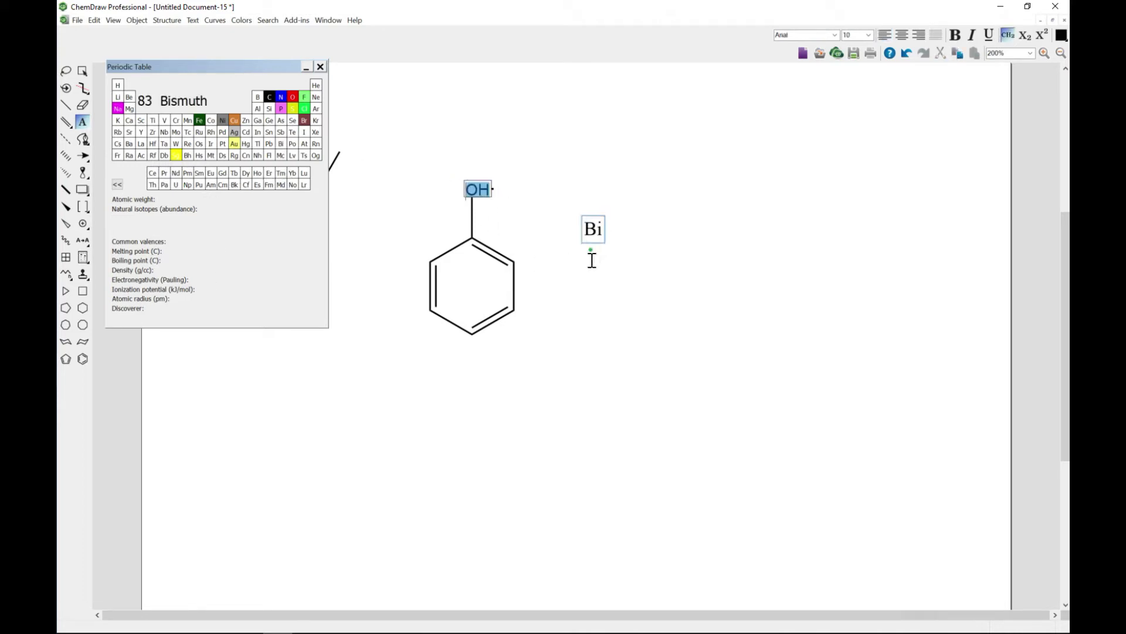
pyautogui.click(632, 307)
pyautogui.click(293, 154)
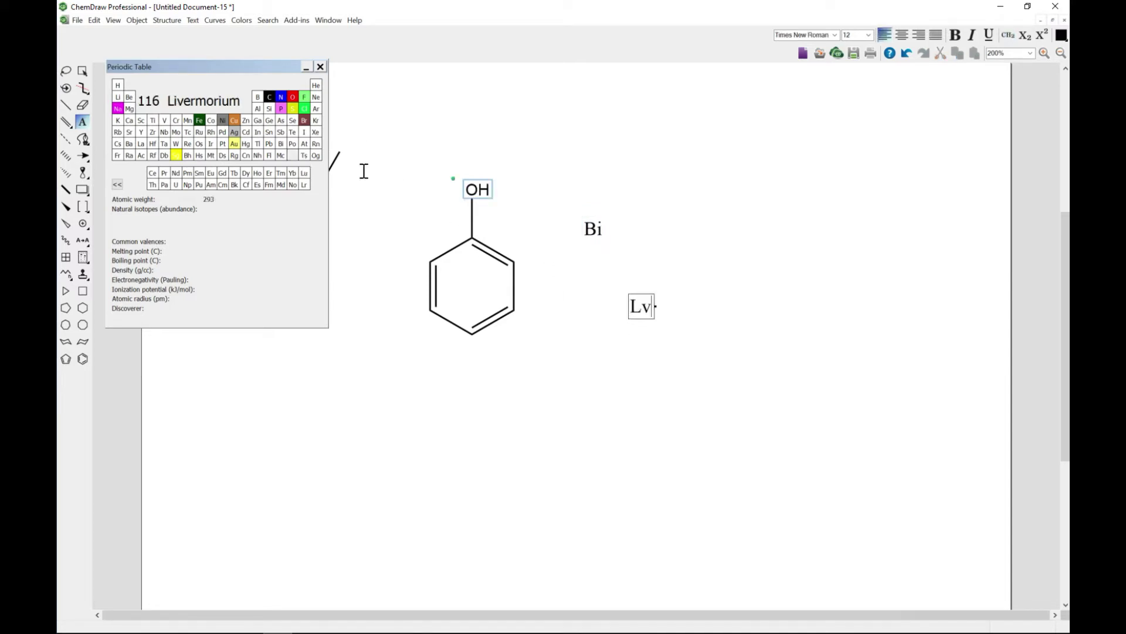
pyautogui.click(257, 184)
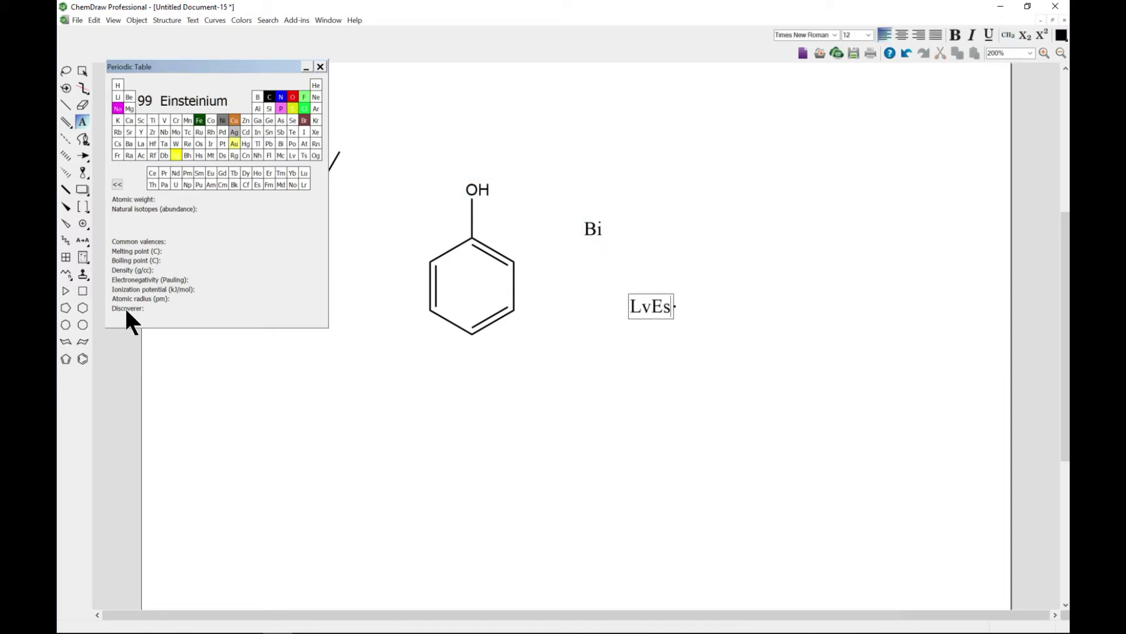
pyautogui.click(320, 66)
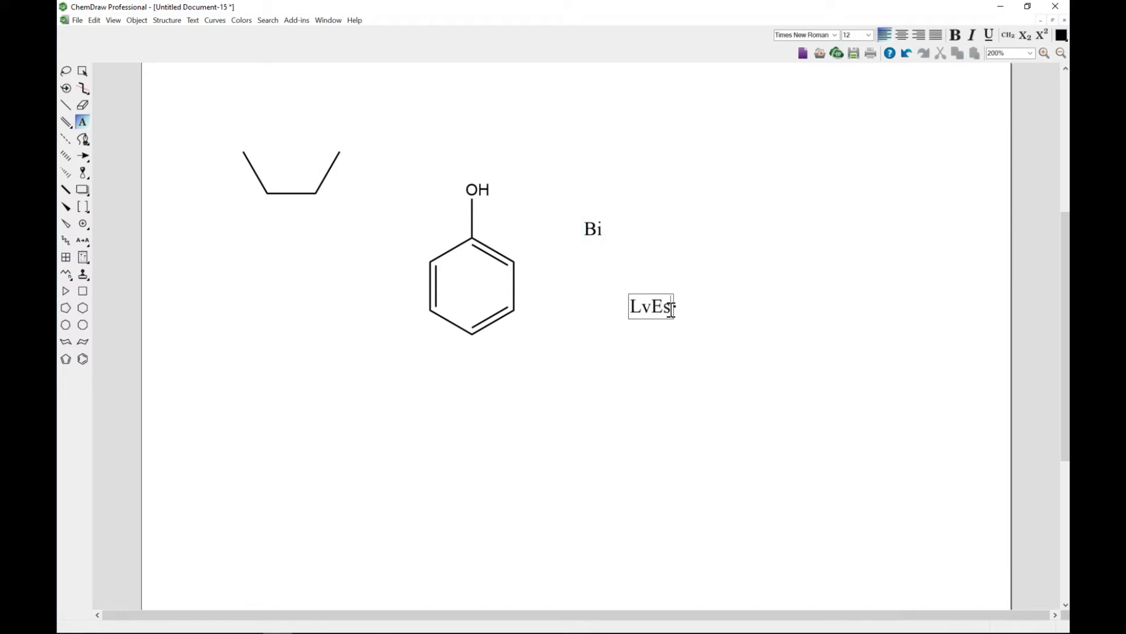
# Delete the LvEs and Bi texts from the page
pyautogui.press('BackSpace')
pyautogui.press('BackSpace')
pyautogui.press('BackSpace')
pyautogui.press('BackSpace')
pyautogui.click(672, 316)
pyautogui.click(83, 70)
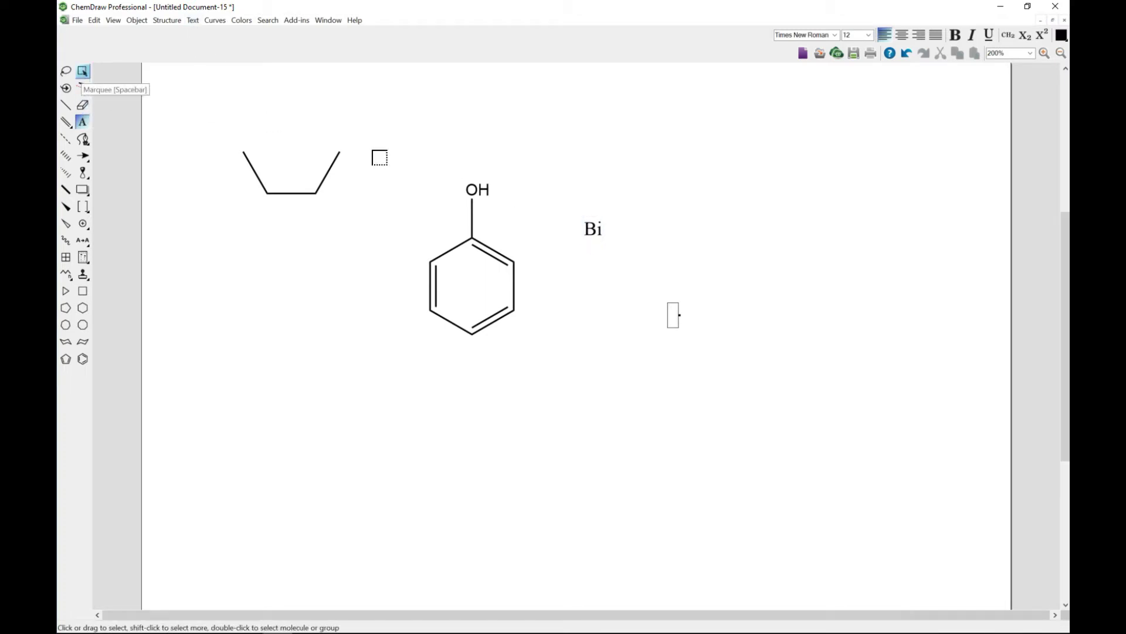
pyautogui.click(612, 234)
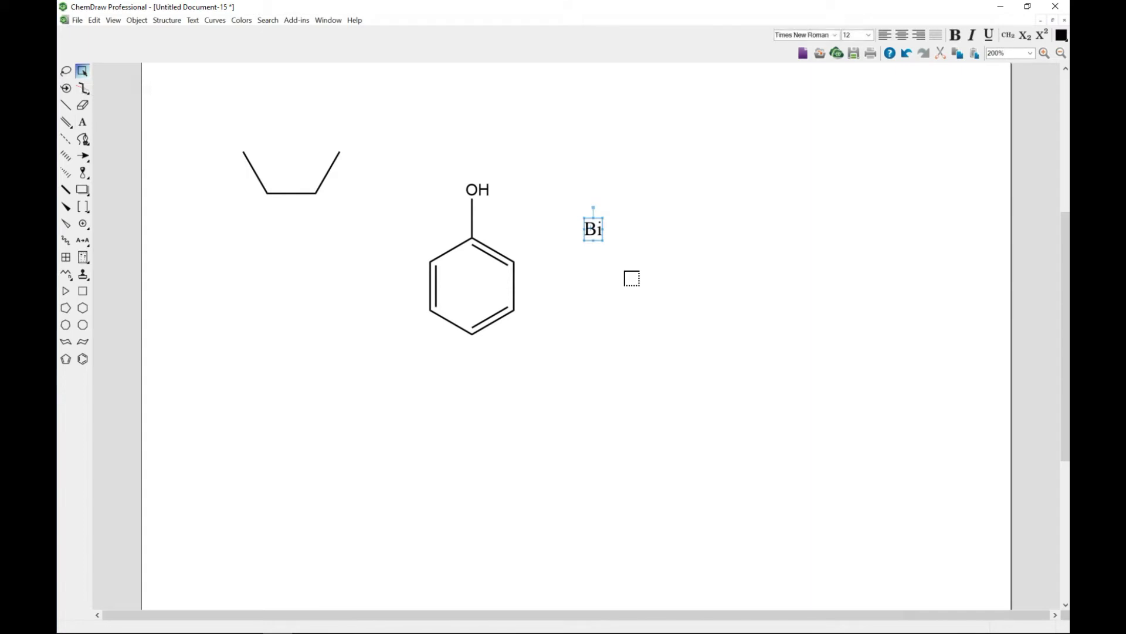
pyautogui.press('Delete')
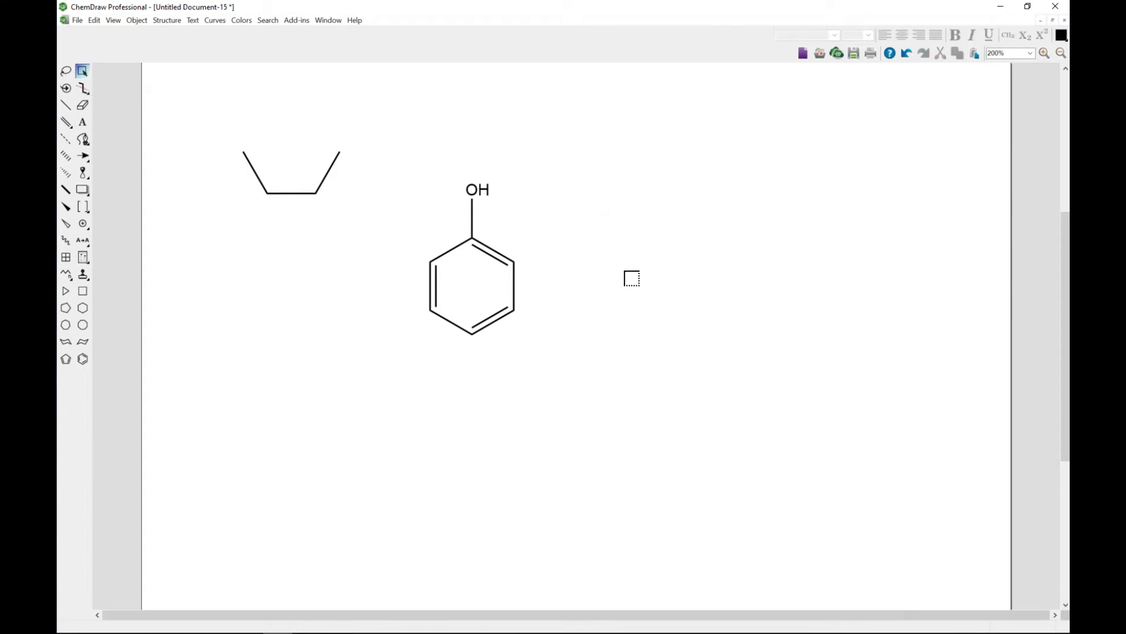
# Erase the OH label from the top bond
pyautogui.click(82, 105)
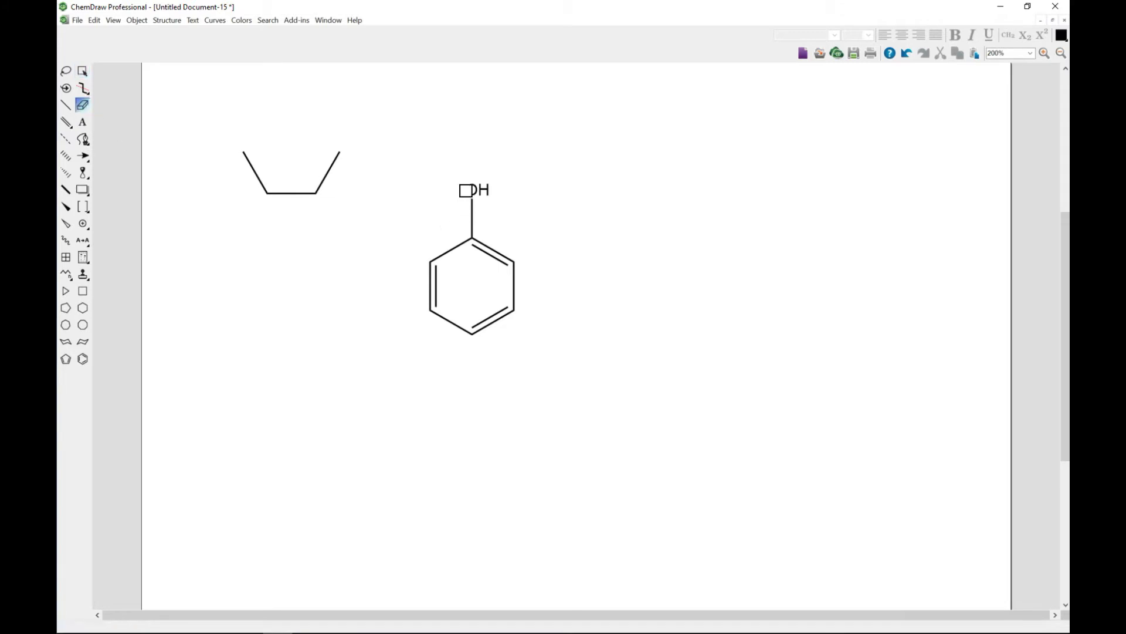
pyautogui.click(465, 190)
pyautogui.click(82, 121)
# Relabel the top bond end as OH
pyautogui.click(473, 190)
pyautogui.write('OH')
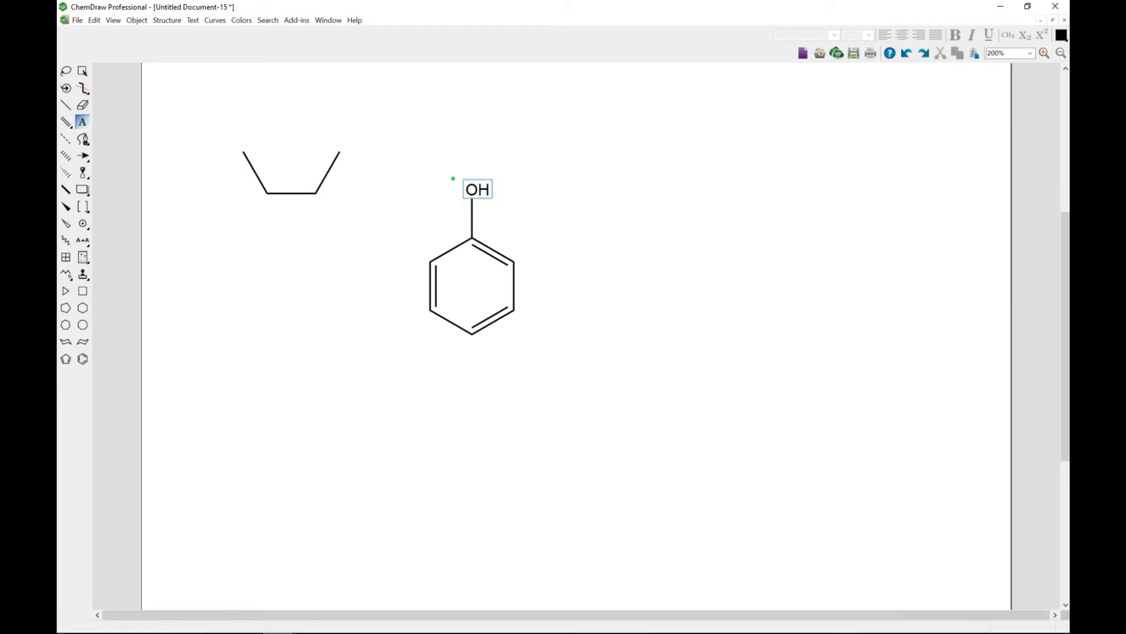
pyautogui.press('Escape')
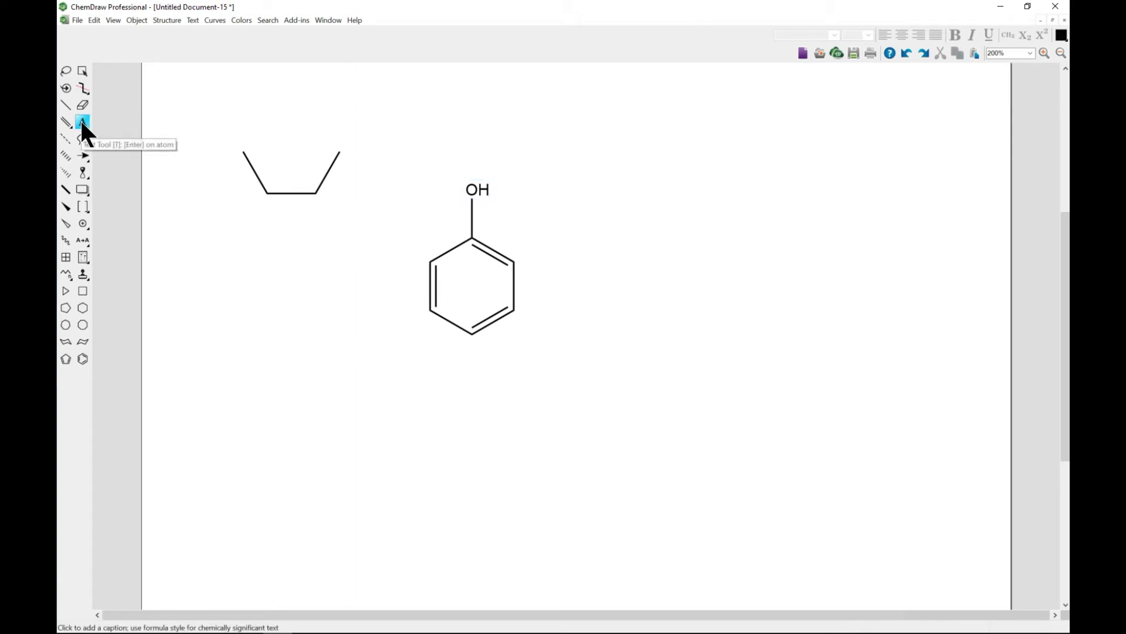
# Add the caption 'Phenol' below the benzene ring
pyautogui.click(458, 358)
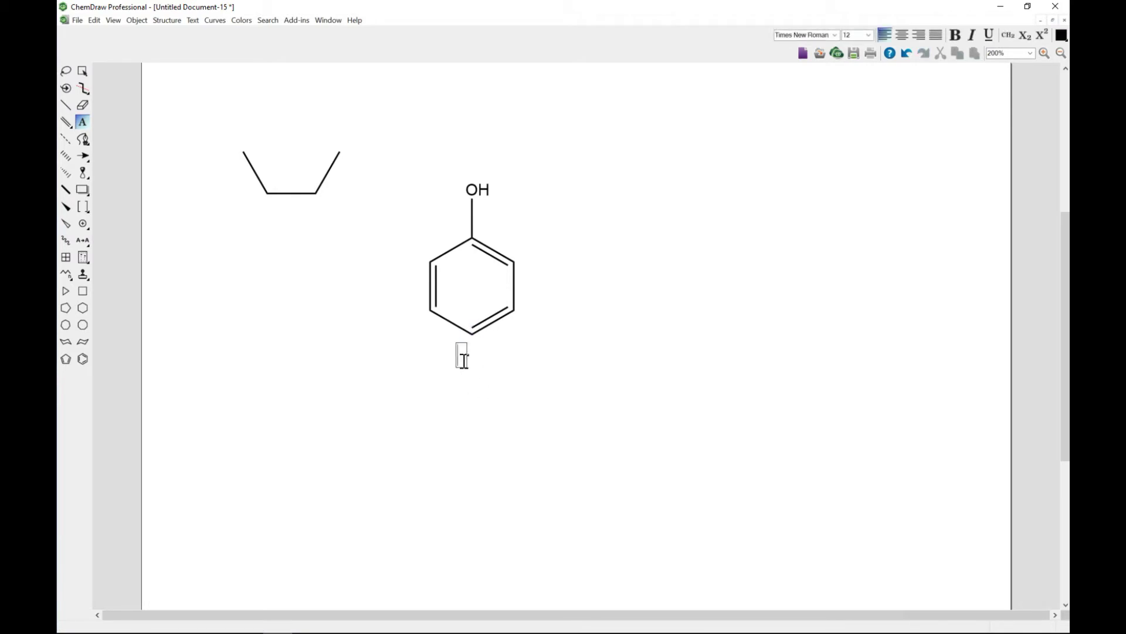
pyautogui.write('Phenol')
pyautogui.click(595, 349)
pyautogui.click(78, 20)
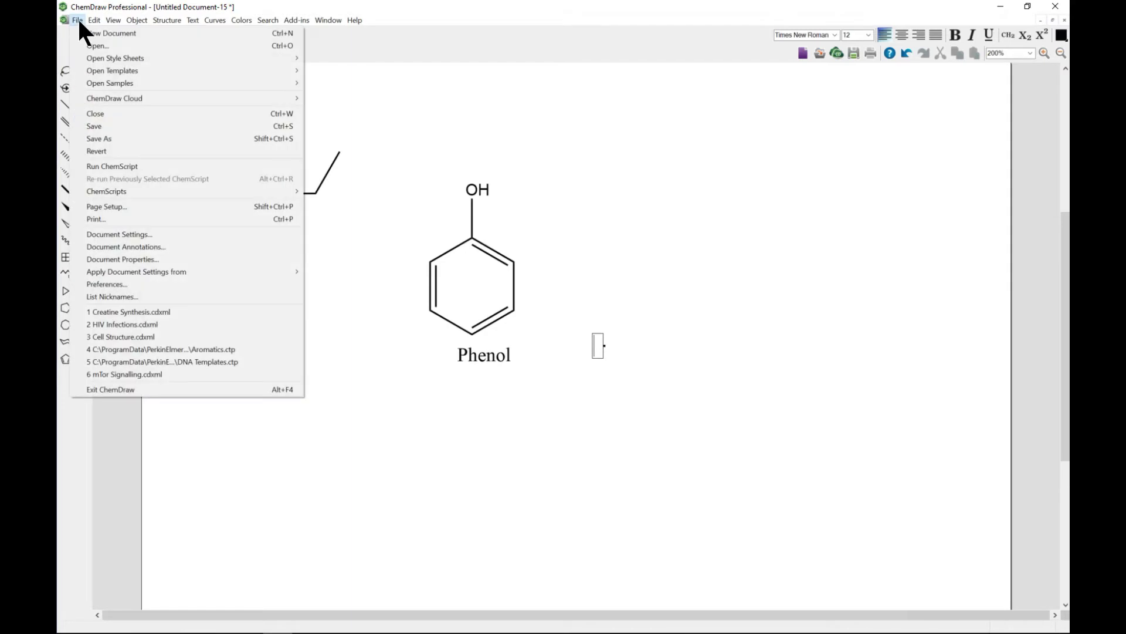
# Review the Text Captions settings (Times New Roman, 12 pt, regular) in Document Settings, then close it
pyautogui.click(127, 236)
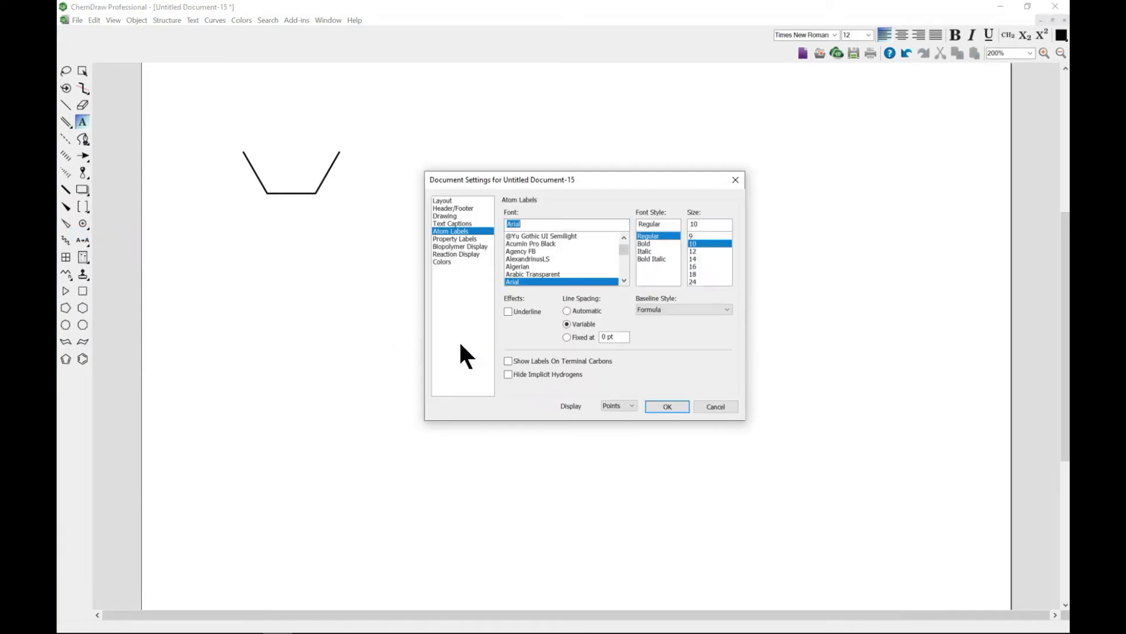
pyautogui.click(453, 223)
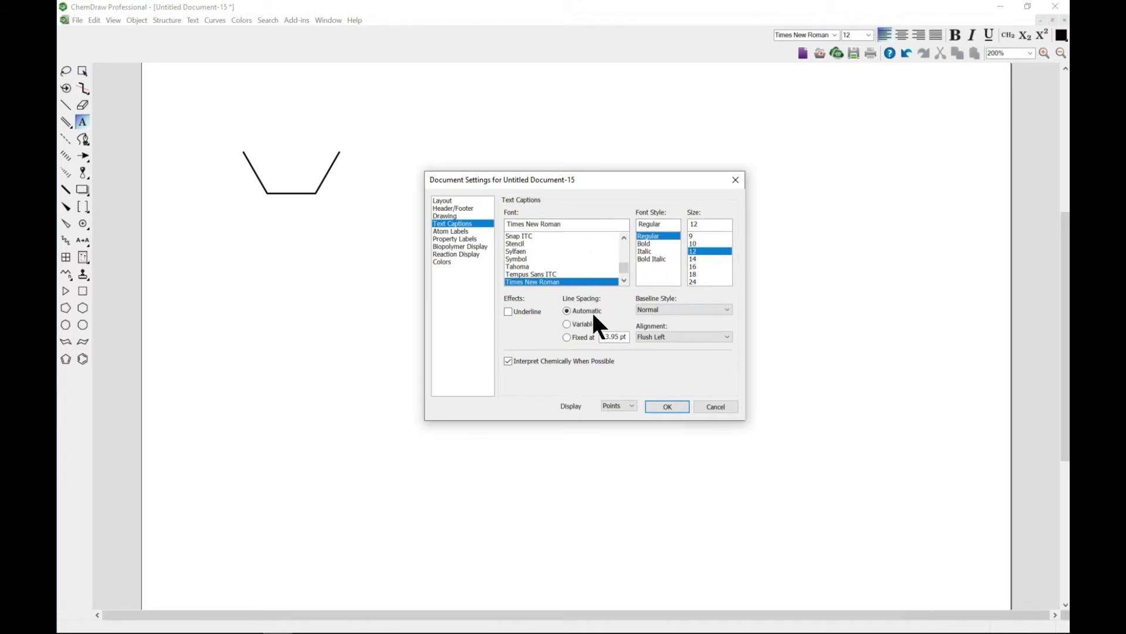
pyautogui.moveTo(565, 179); pyautogui.dragTo(720, 223)
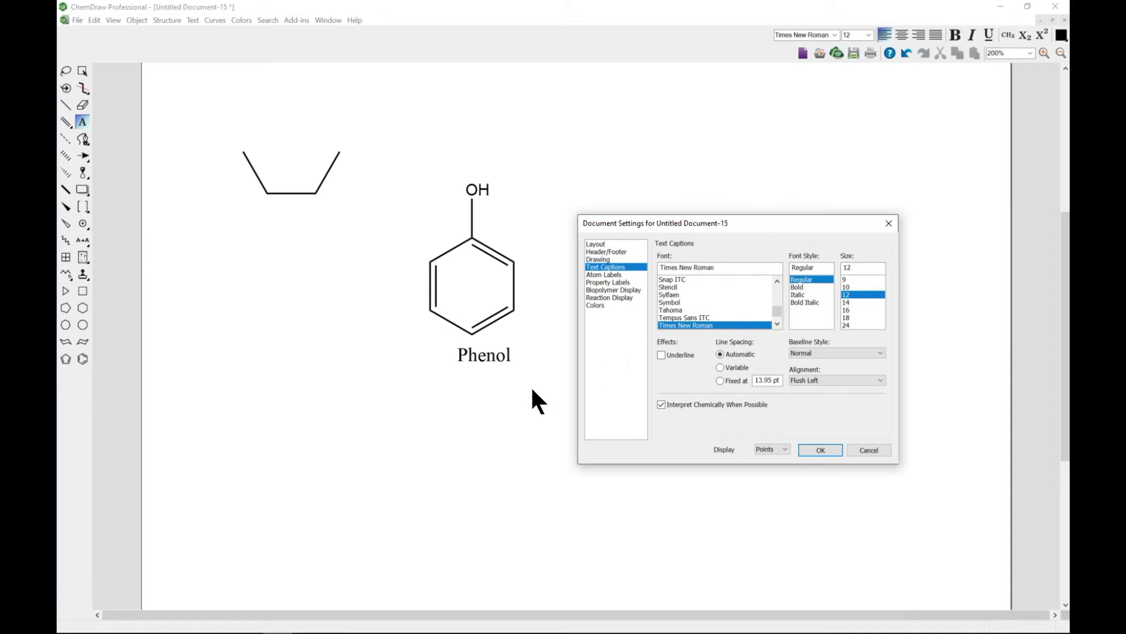
pyautogui.click(888, 225)
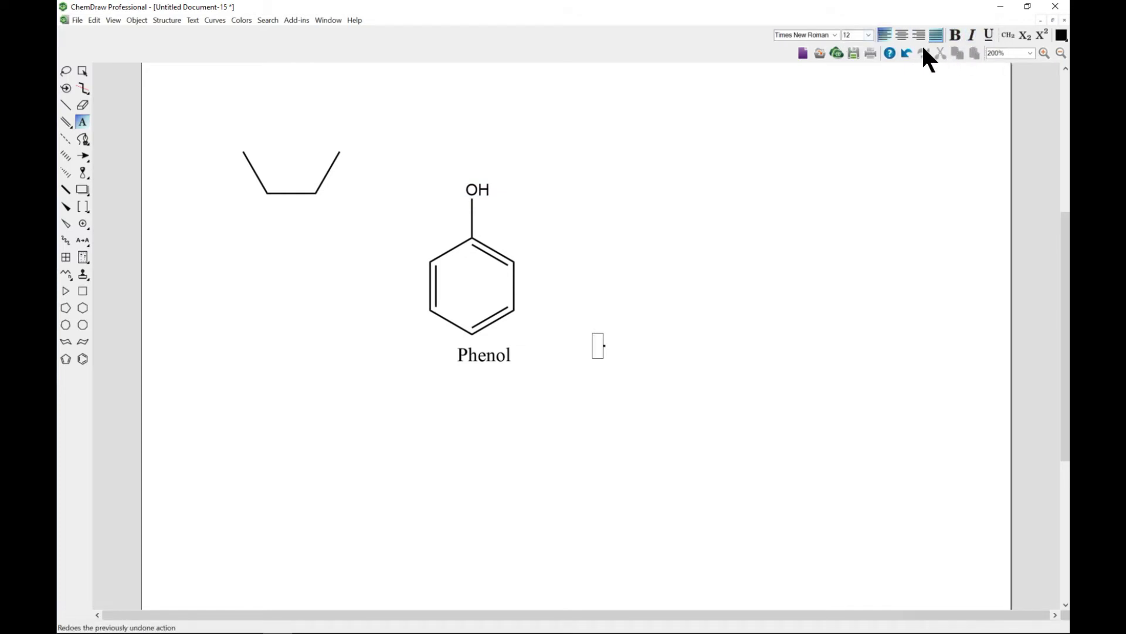
pyautogui.click(477, 359)
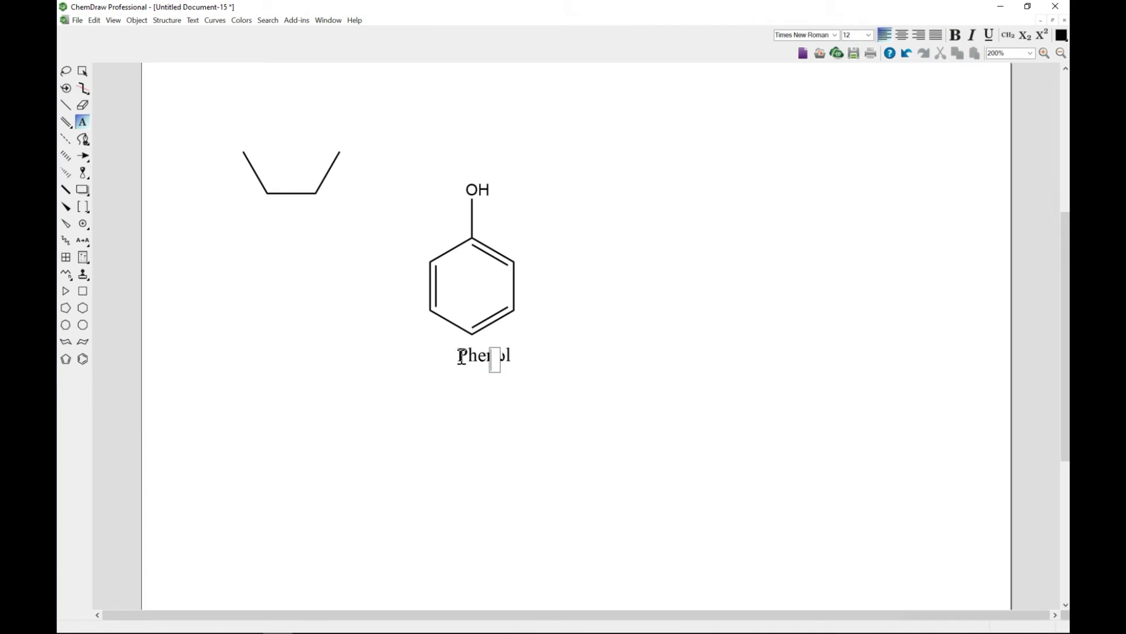
pyautogui.doubleClick(495, 360)
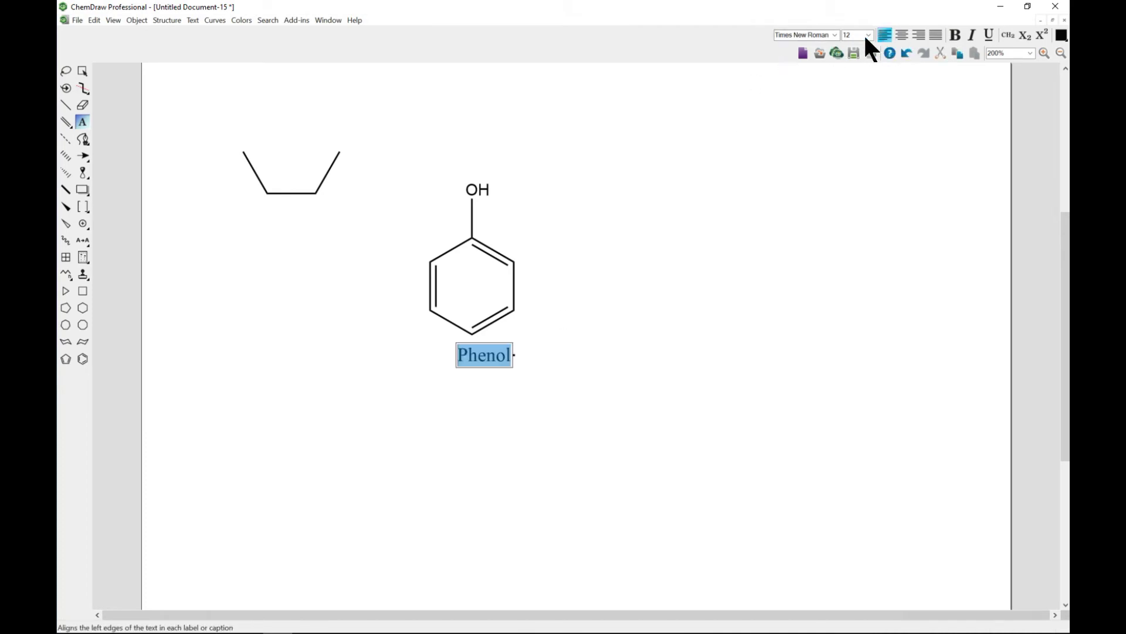
pyautogui.click(834, 33)
pyautogui.click(824, 85)
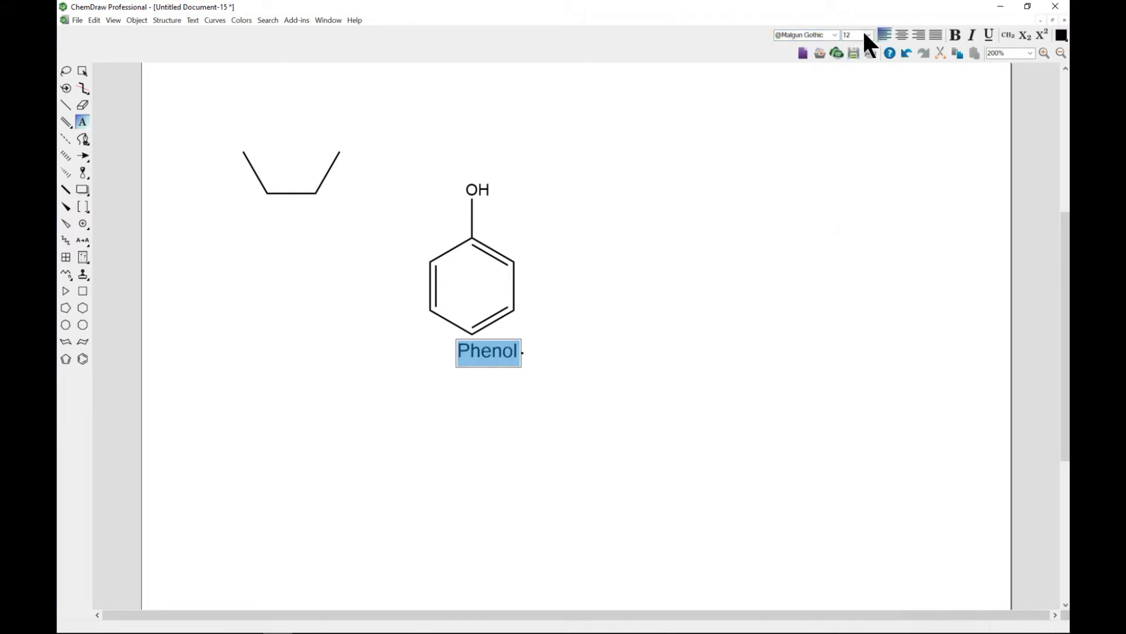
pyautogui.click(955, 35)
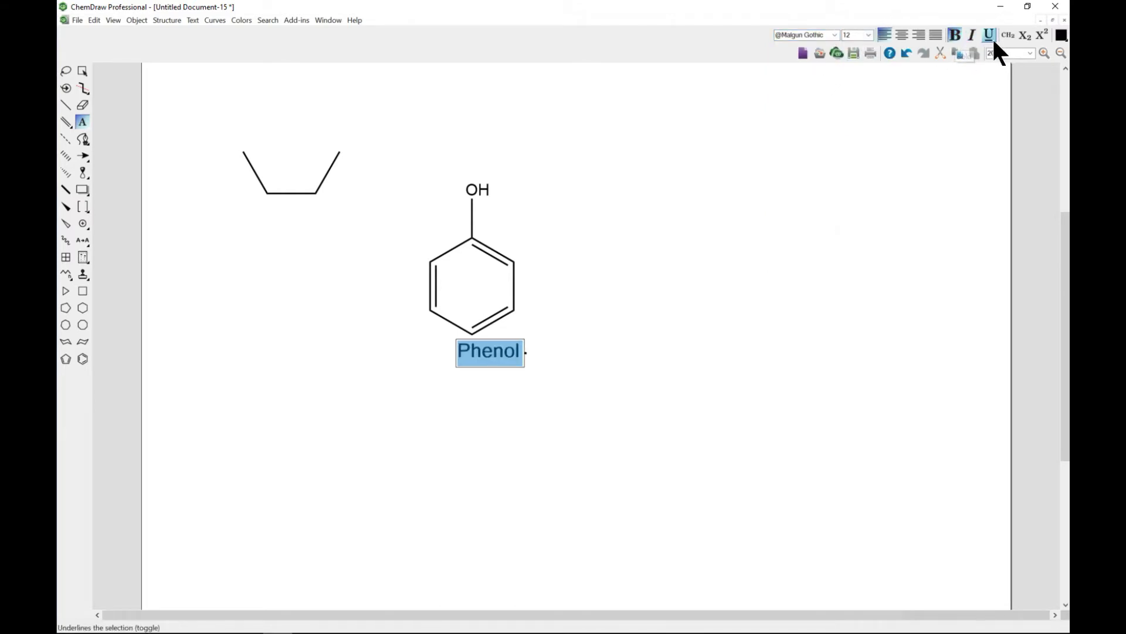
pyautogui.click(972, 35)
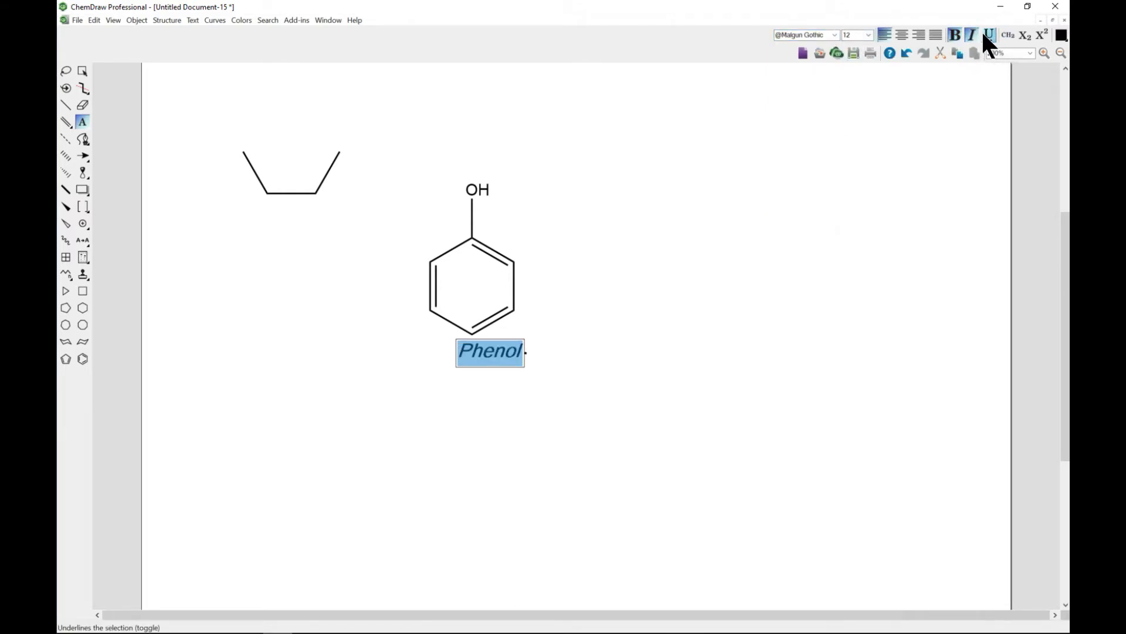
pyautogui.click(985, 35)
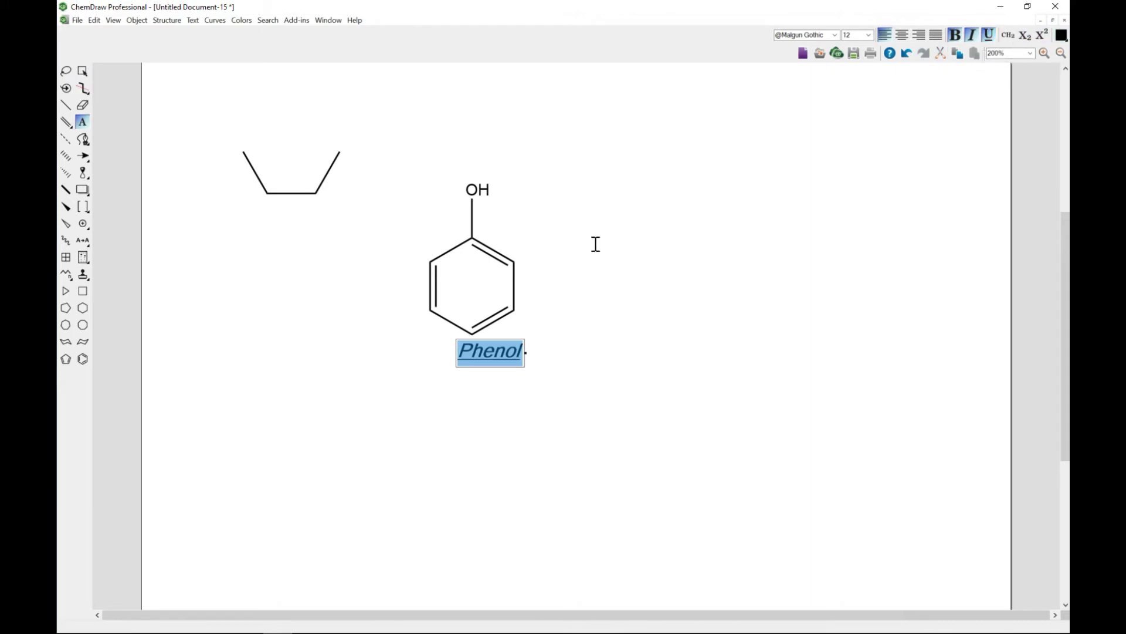
pyautogui.click(481, 352)
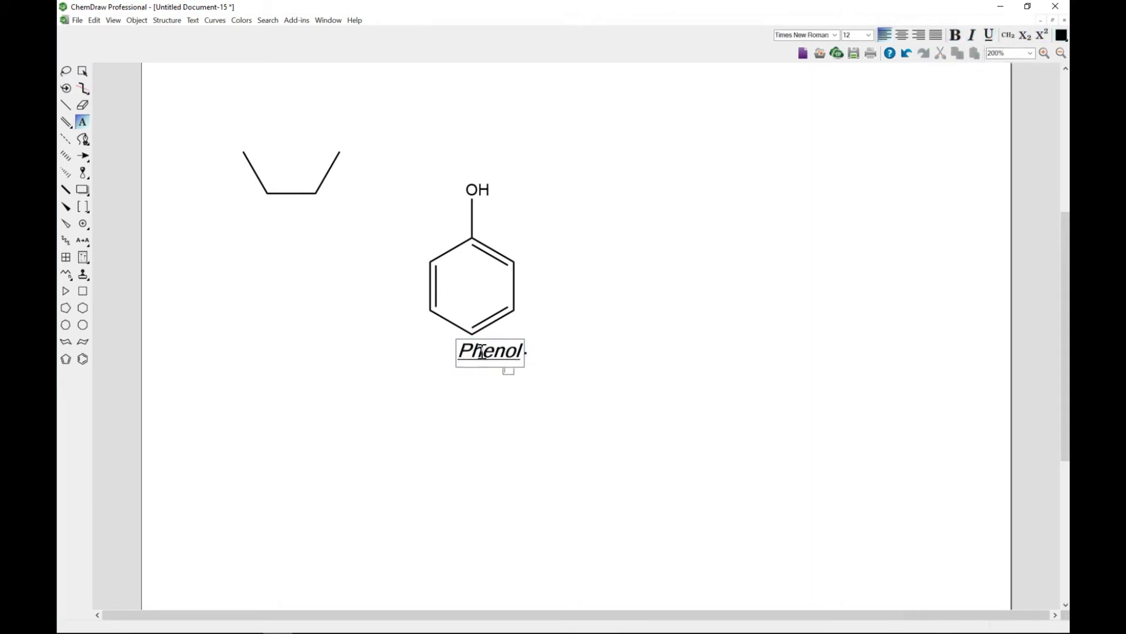
pyautogui.moveTo(458, 352); pyautogui.dragTo(494, 352)
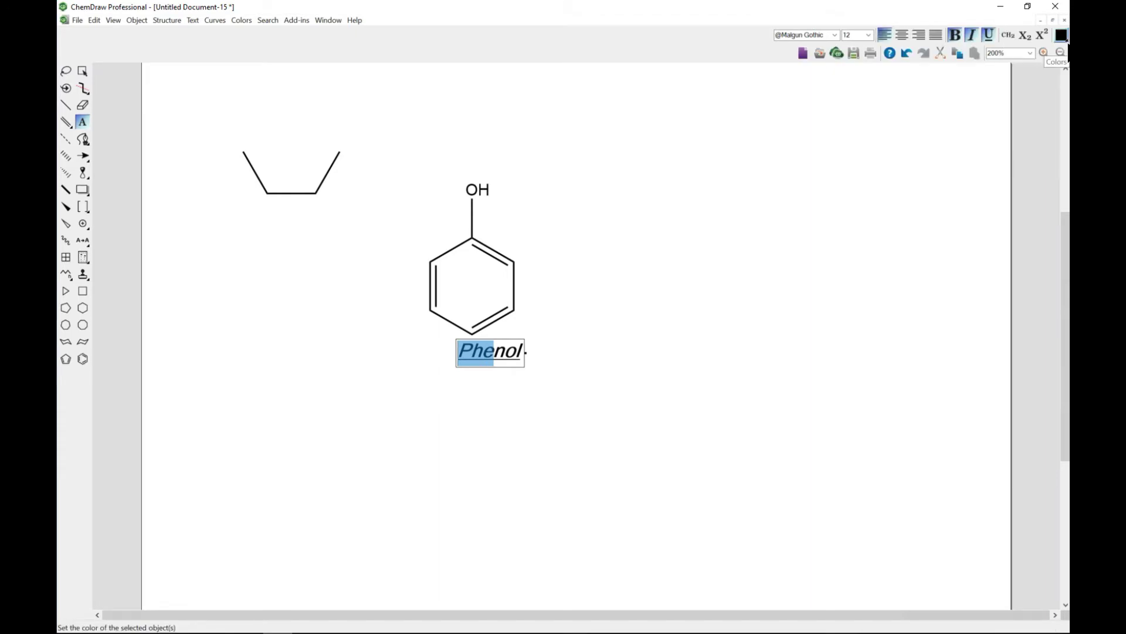
# Colour the letters 'Phe' of the caption red, leaving 'nol' black
pyautogui.click(1067, 36)
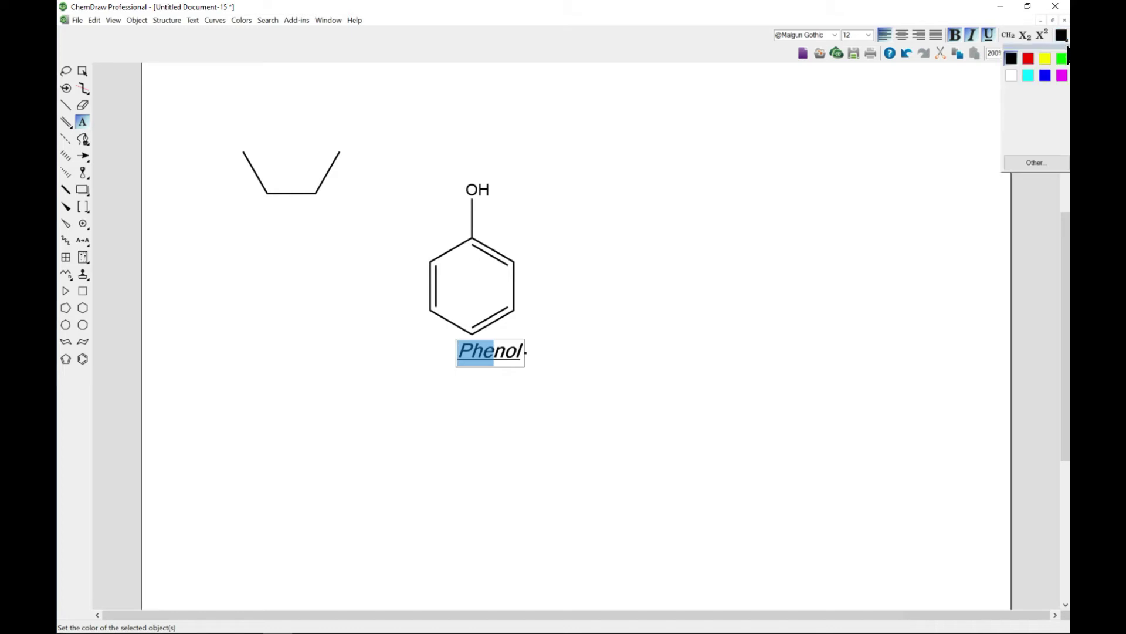
pyautogui.click(1028, 59)
pyautogui.click(622, 216)
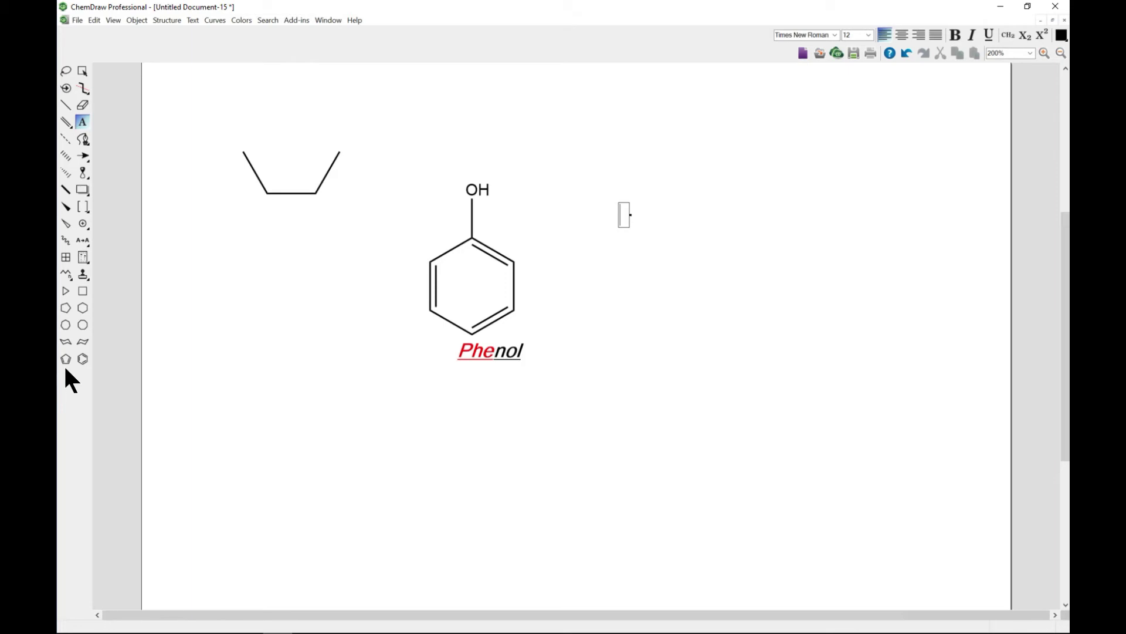
pyautogui.doubleClick(528, 356)
# Drag the Phenol caption box's right edge outward to widen it
pyautogui.moveTo(525, 352); pyautogui.dragTo(610, 359)
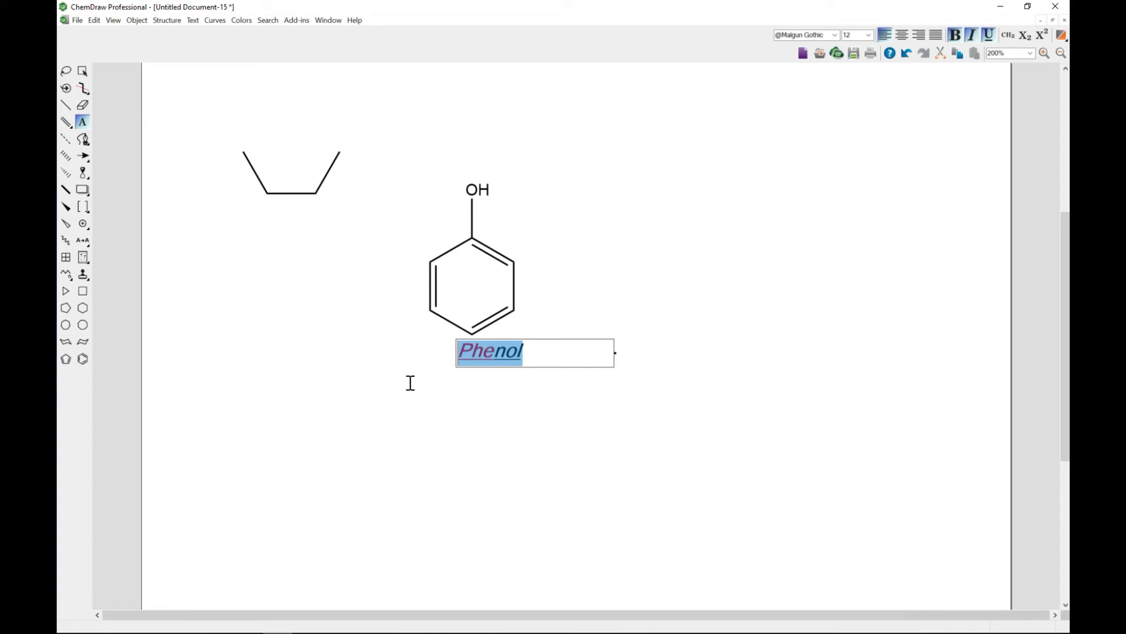
pyautogui.click(528, 350)
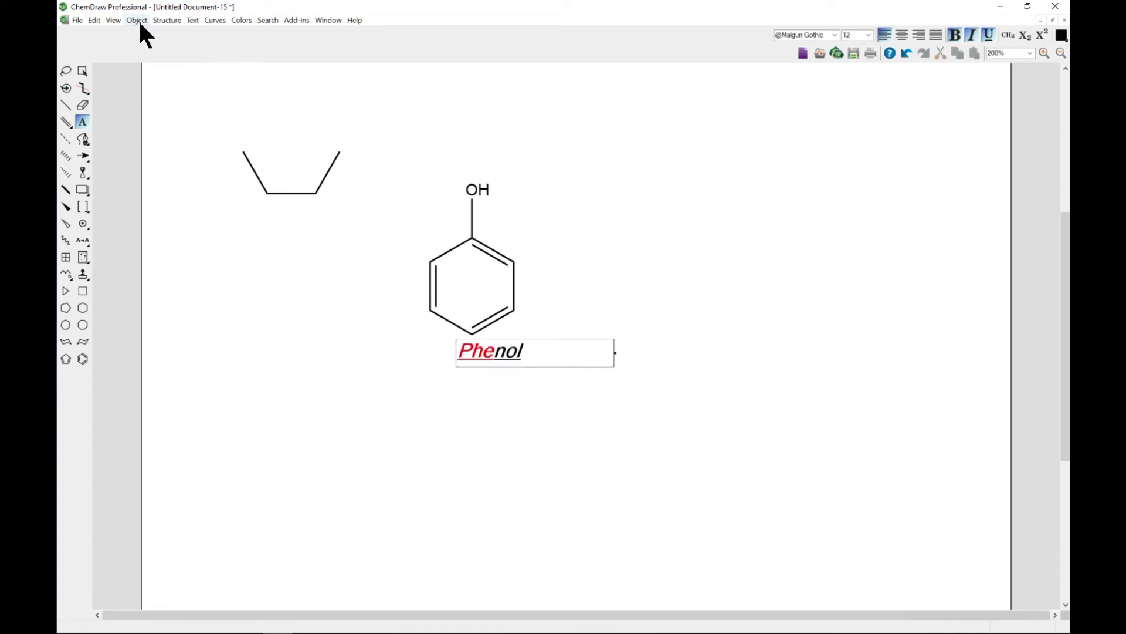
# Open the Character Map beside the drawing and insert υ and a box character after 'Phenol'
pyautogui.click(114, 19)
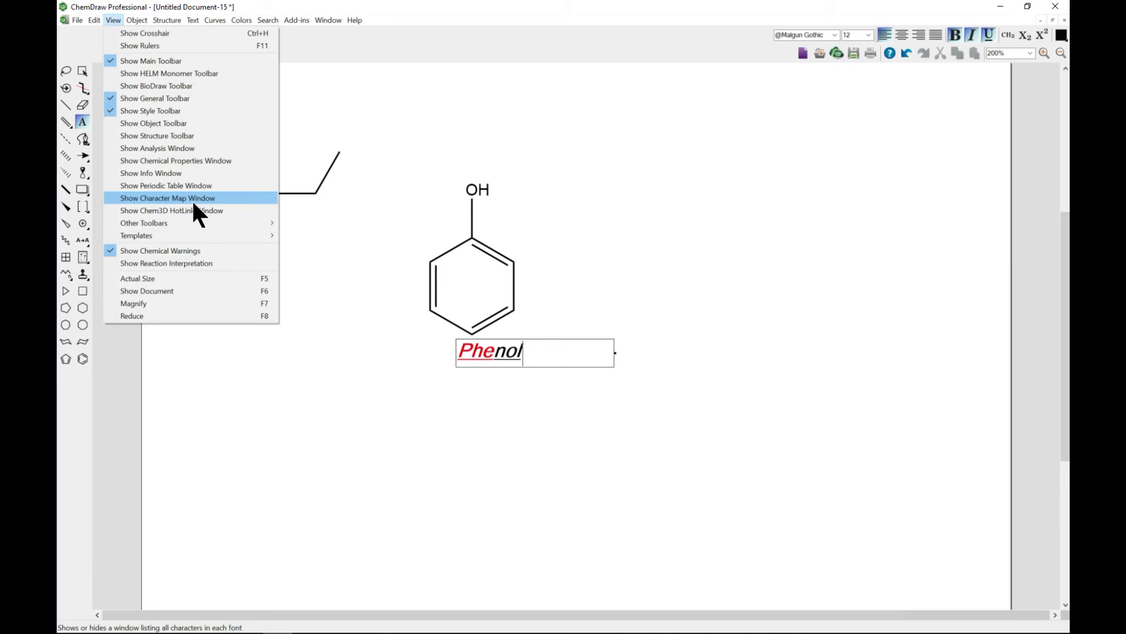
pyautogui.click(192, 199)
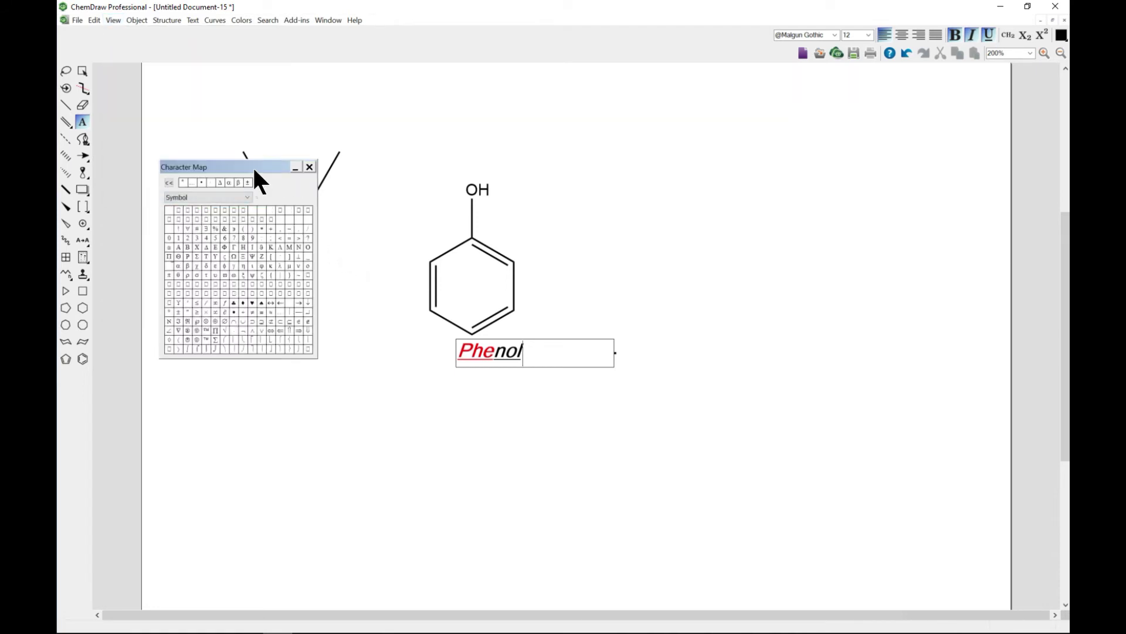
pyautogui.moveTo(252, 166); pyautogui.dragTo(267, 144)
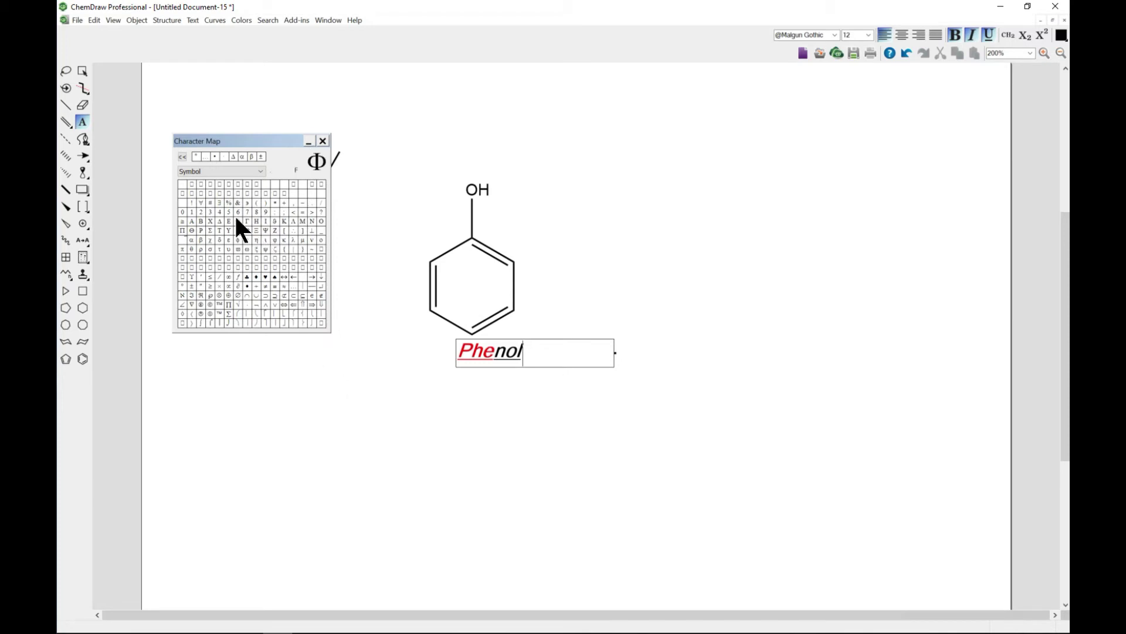
pyautogui.click(229, 249)
pyautogui.click(287, 257)
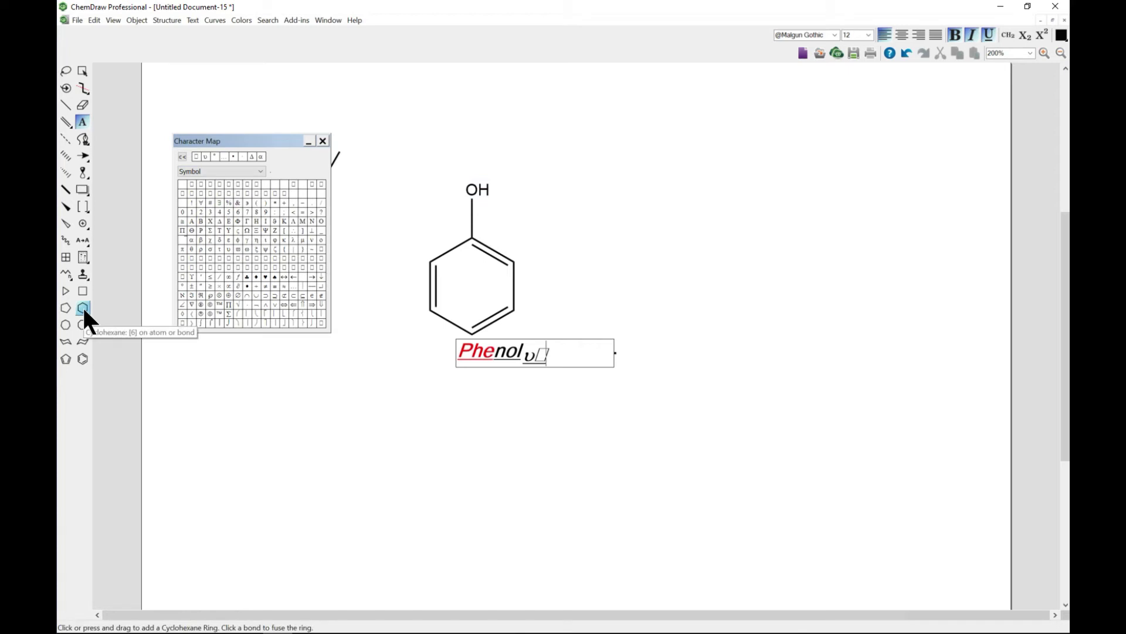
# Draw trial single bonds off the chain end right of phenol, undoing the slanted and down-right ones
pyautogui.click(65, 105)
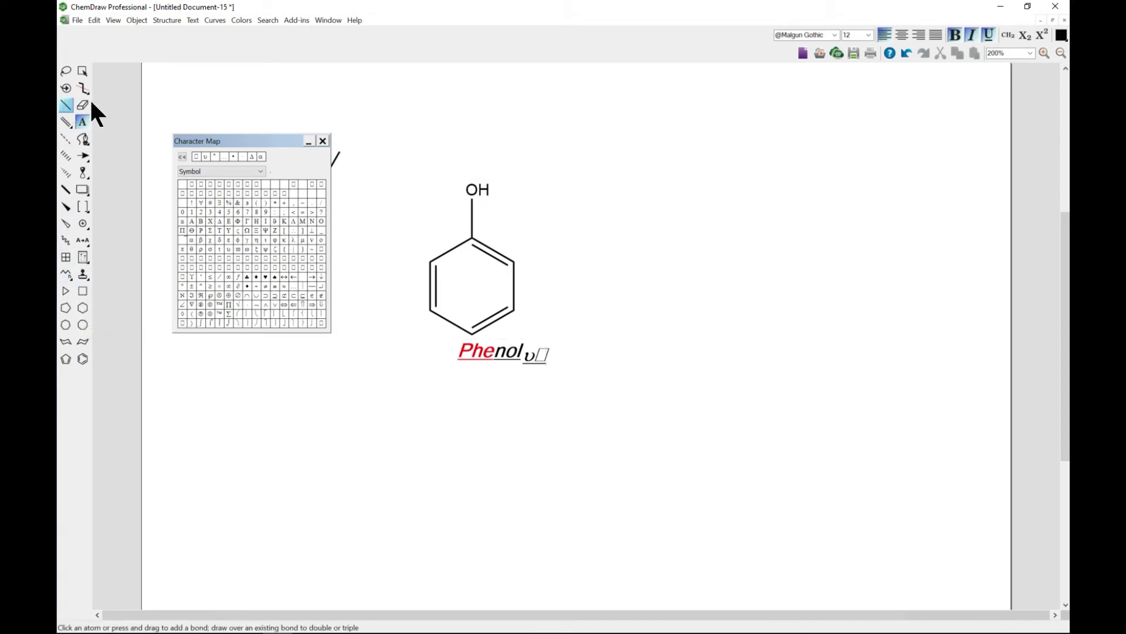
pyautogui.moveTo(641, 184); pyautogui.dragTo(679, 224)
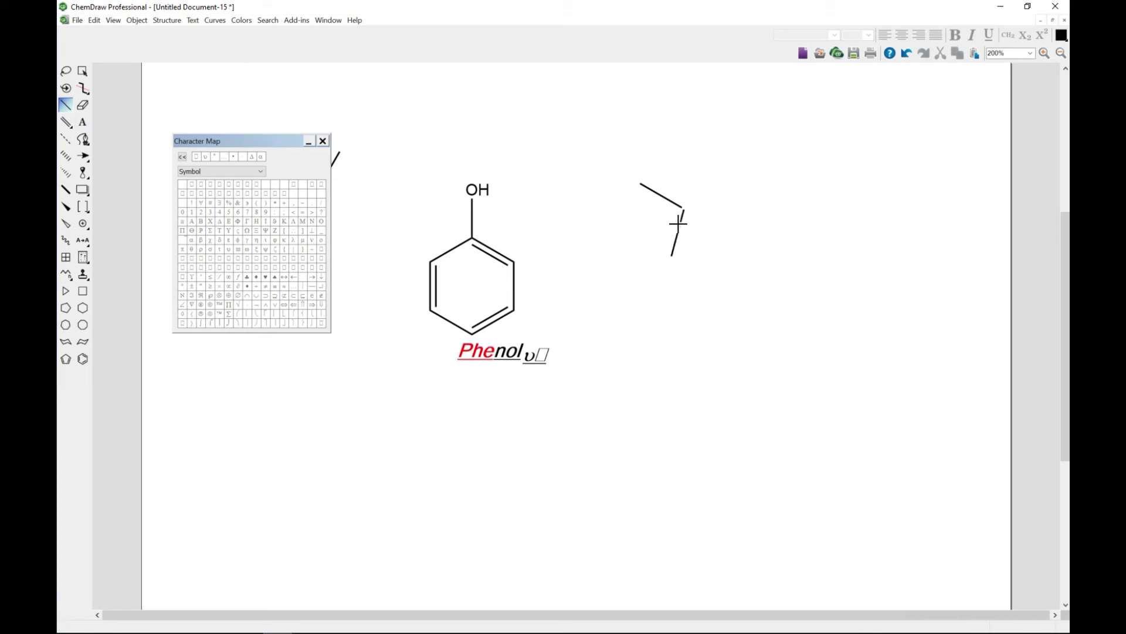
pyautogui.hotkey('ctrl', 'z')
pyautogui.moveTo(681, 207); pyautogui.dragTo(681, 249)
pyautogui.click(682, 257)
pyautogui.hotkey('ctrl', 'z')
# Try carbonyl, ring and wedge fragment hotkeys on the end atom, then attach a benzene ring
pyautogui.hotkey('ctrl', 'y')
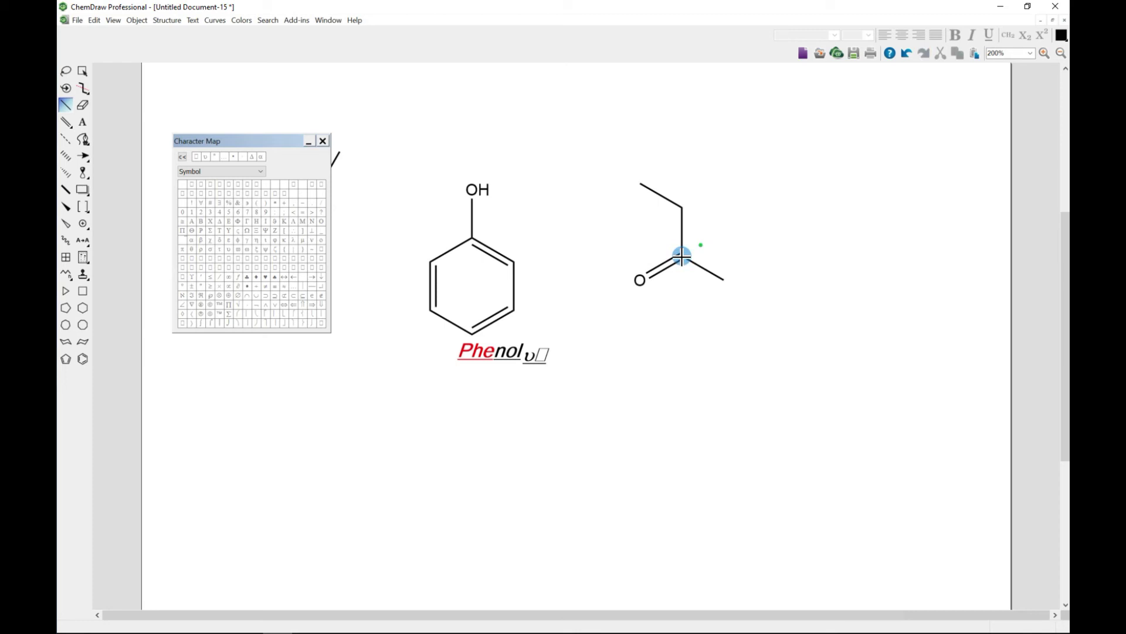
pyautogui.hotkey('ctrl', 'z')
pyautogui.press('6')
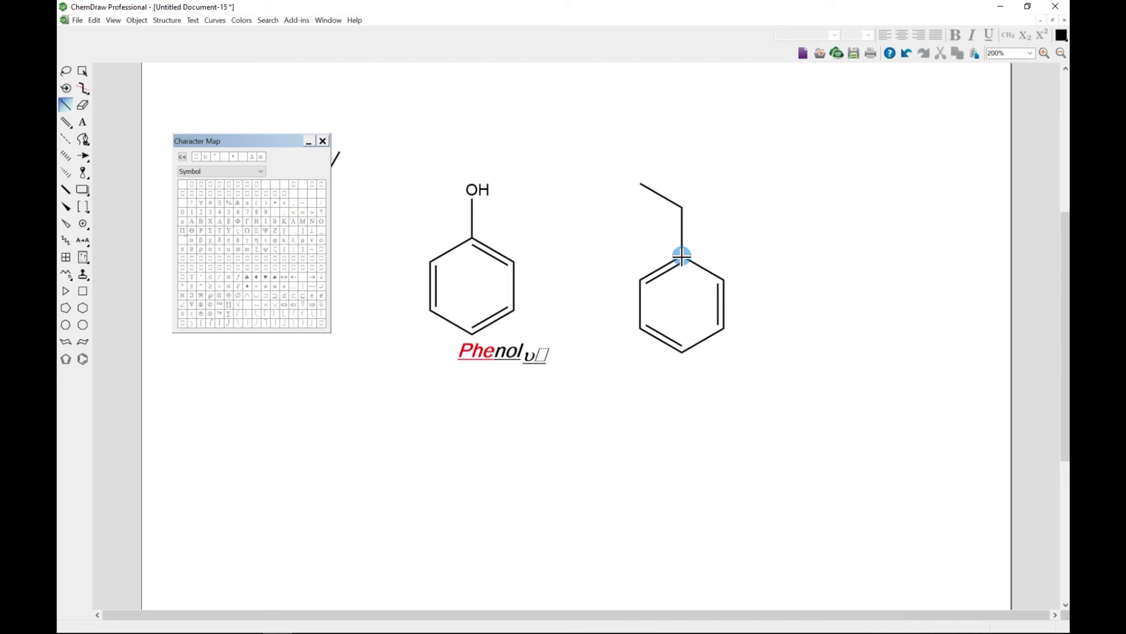
pyautogui.hotkey('ctrl', 'z')
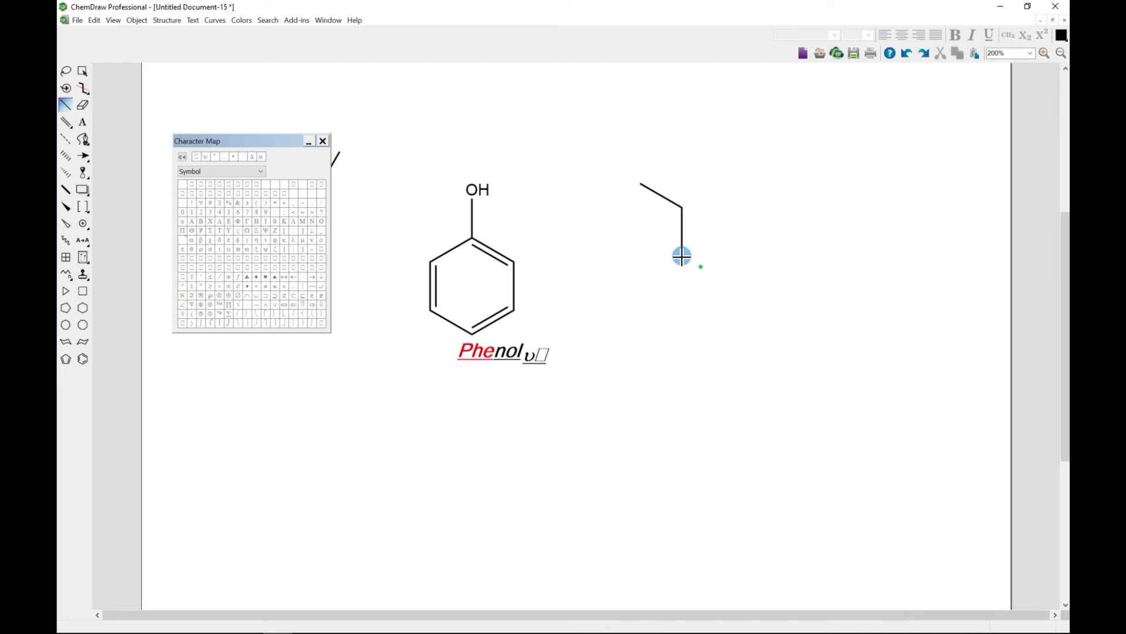
pyautogui.press('w')
pyautogui.hotkey('ctrl', 'z')
pyautogui.press('h')
pyautogui.hotkey('ctrl', 'z')
pyautogui.press('h')
pyautogui.hotkey('ctrl', 'z')
pyautogui.press('a')
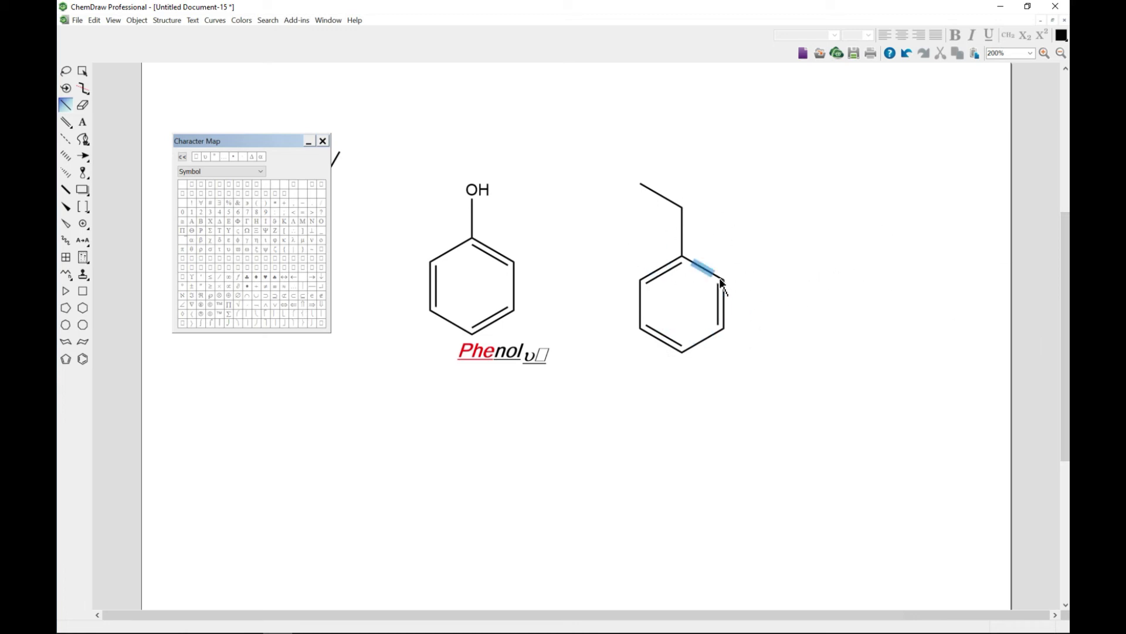
pyautogui.click(83, 122)
# Label the ring's upper-right and right atoms N, leaving the CH2 atom unlabelled
pyautogui.click(723, 281)
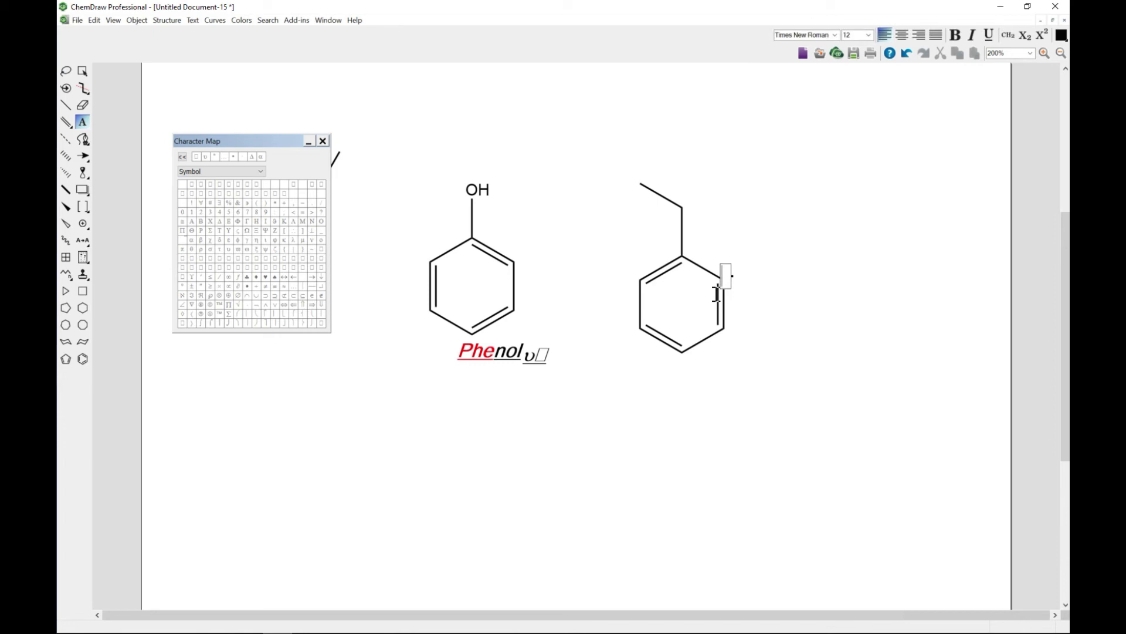
pyautogui.write('N')
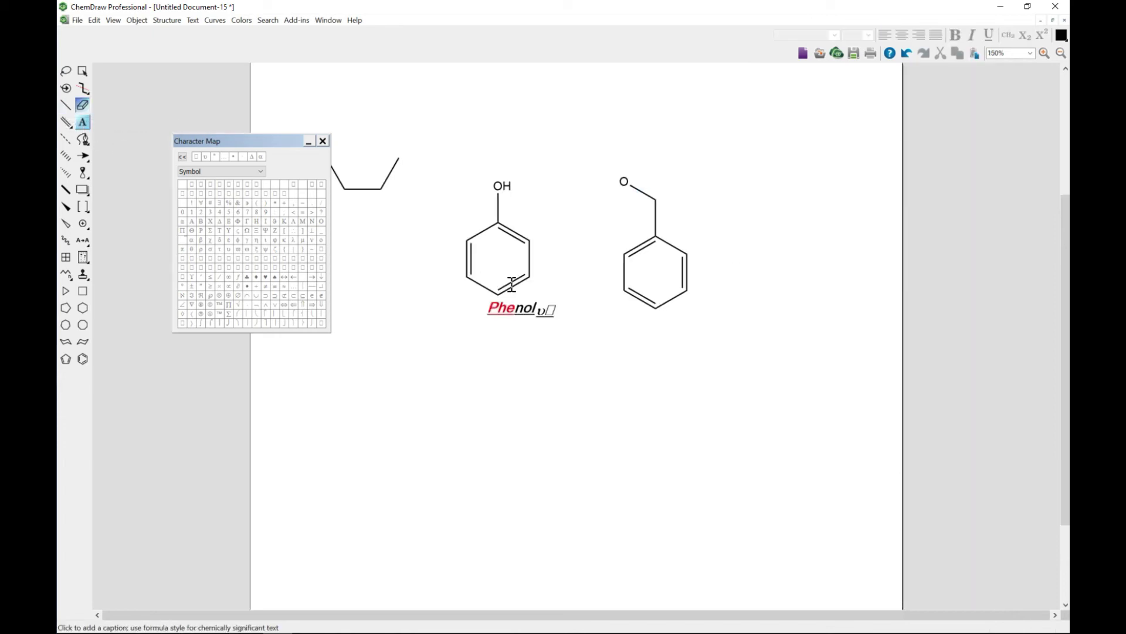
pyautogui.click(686, 257)
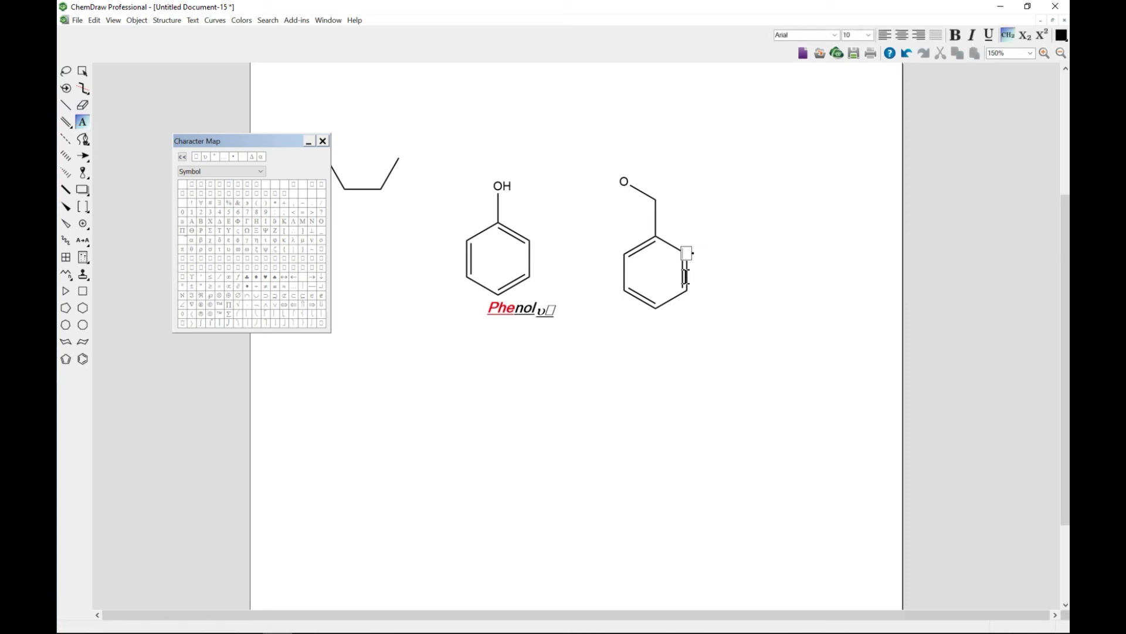
pyautogui.write('N')
pyautogui.click(655, 200)
pyautogui.click(835, 284)
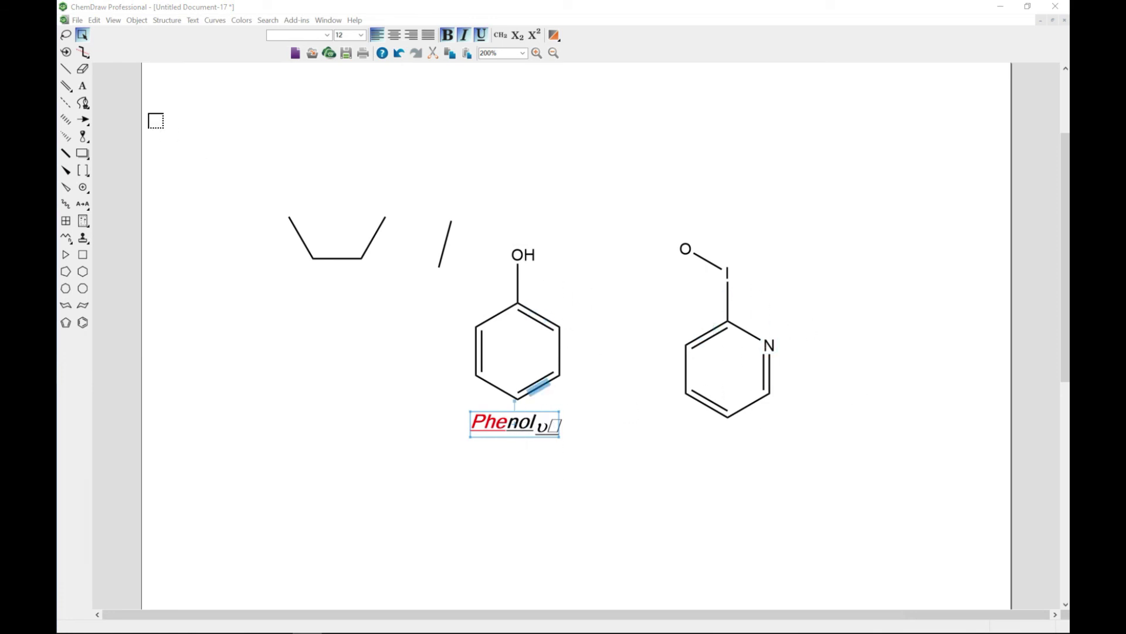
# Move the Phenol caption left and show chemical formulas C6H6O and C5H4INO for both structures
pyautogui.click(83, 69)
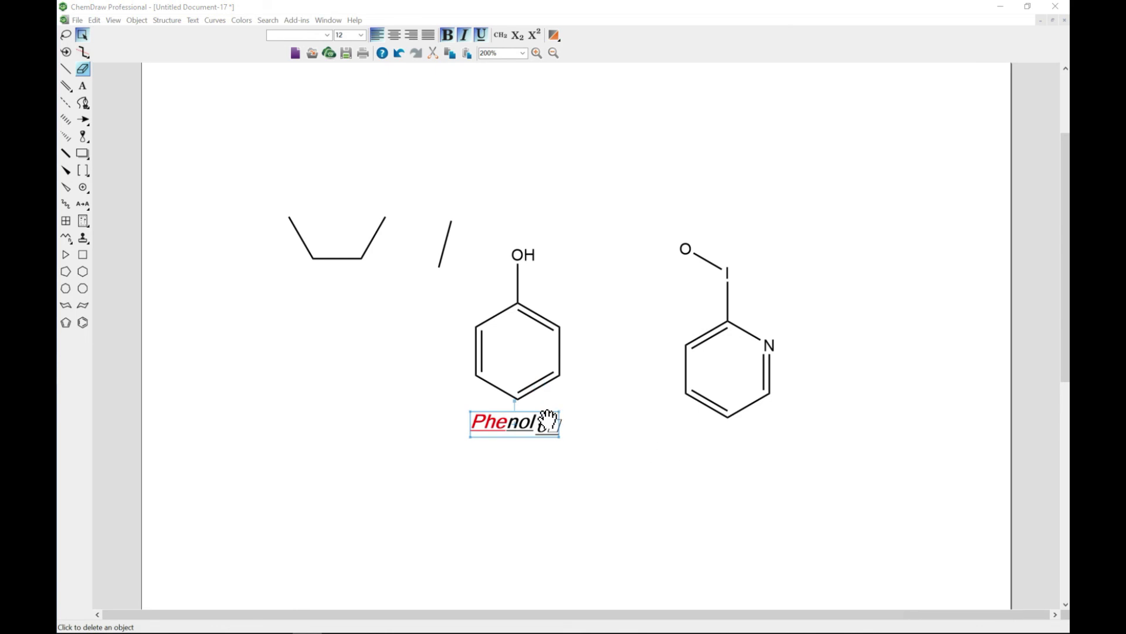
pyautogui.moveTo(549, 420); pyautogui.dragTo(390, 414)
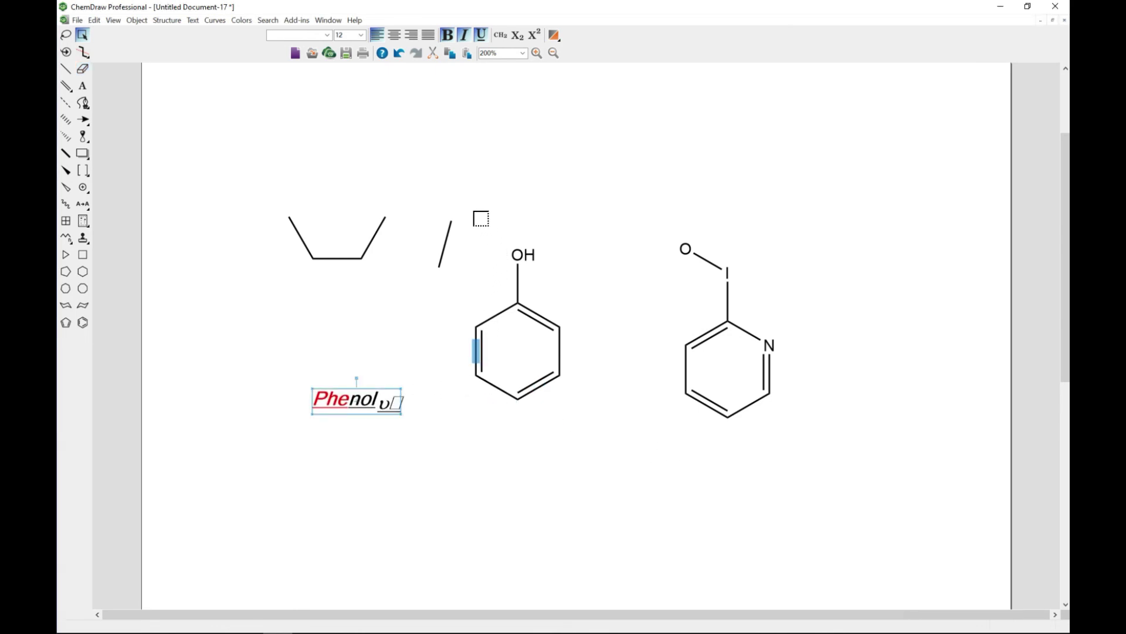
pyautogui.moveTo(471, 206); pyautogui.dragTo(853, 474)
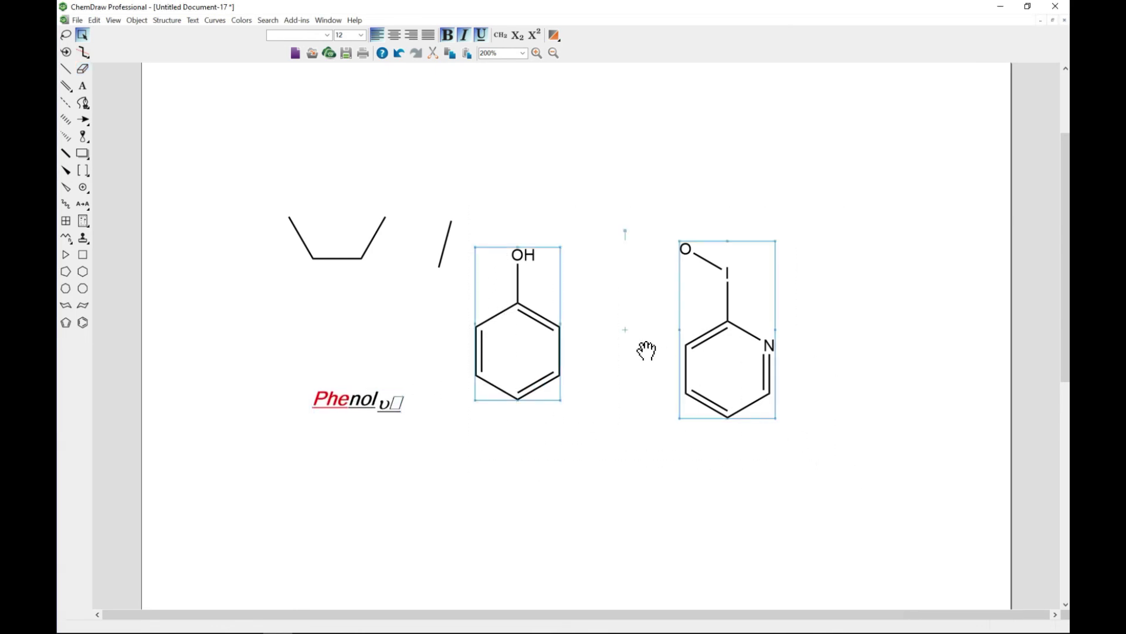
pyautogui.rightClick(532, 290)
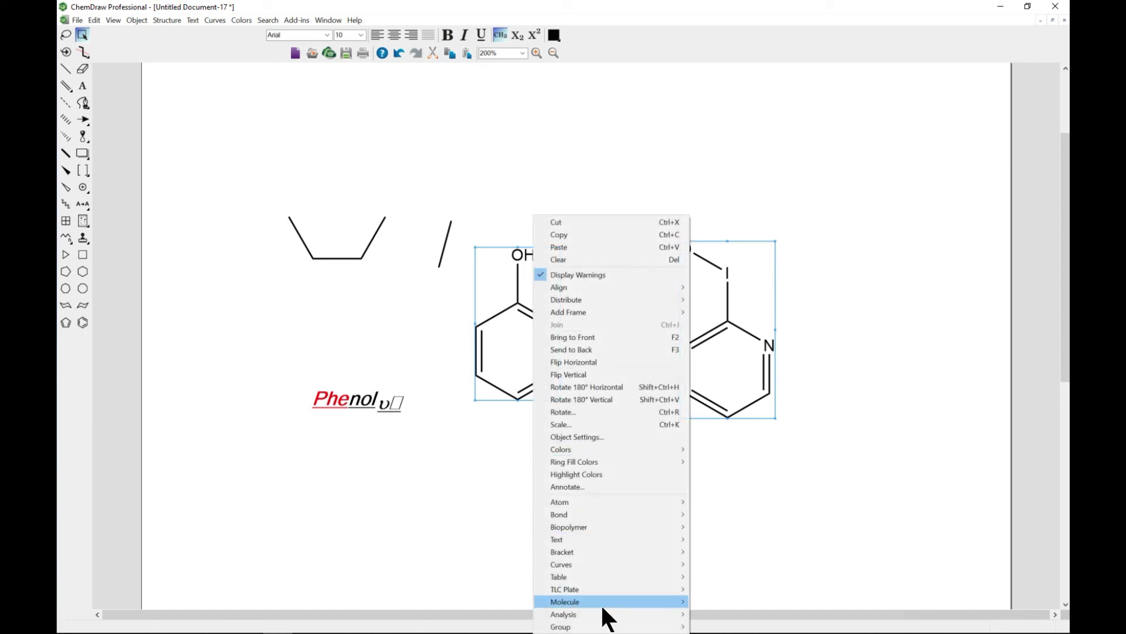
pyautogui.moveTo(606, 615)
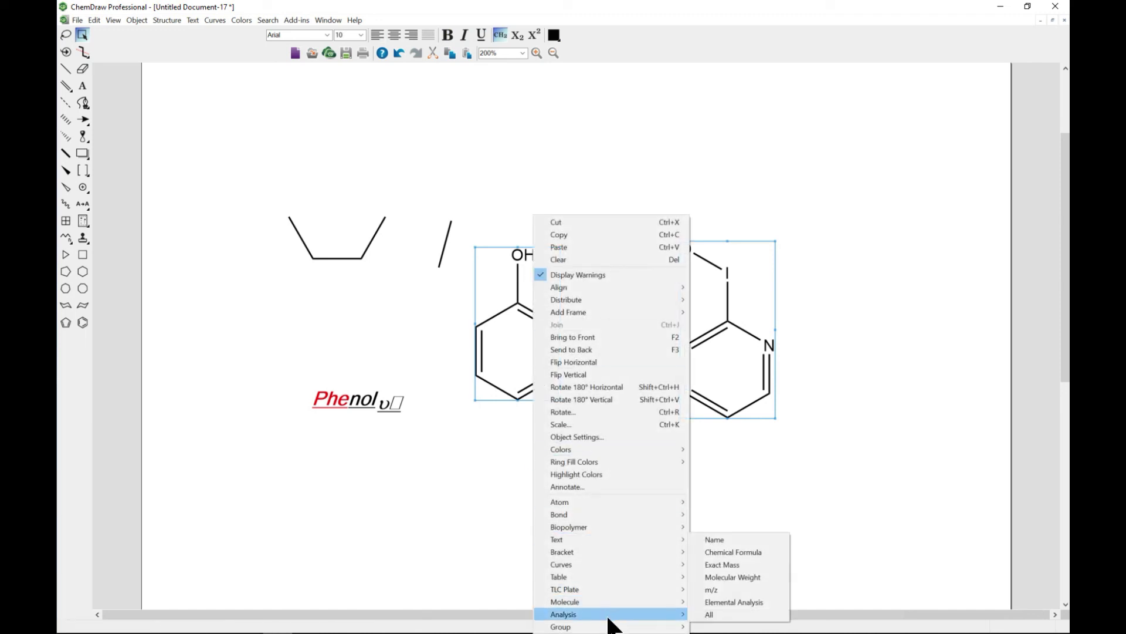
pyautogui.click(732, 551)
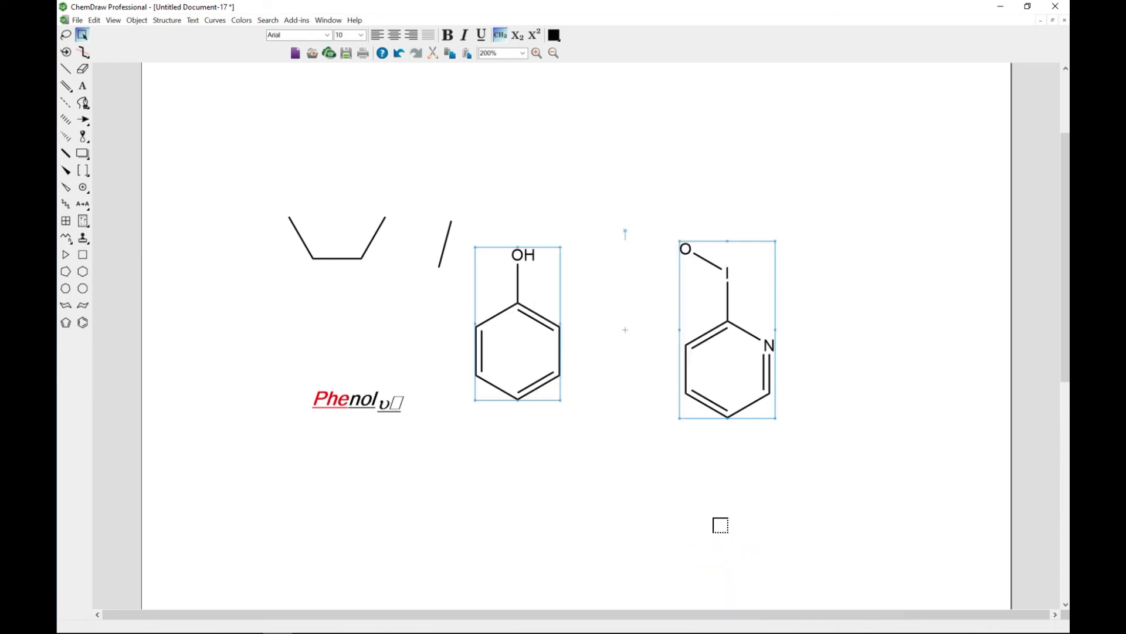
# Add exact masses 94.04 and 220.93 under the two structures
pyautogui.rightClick(524, 271)
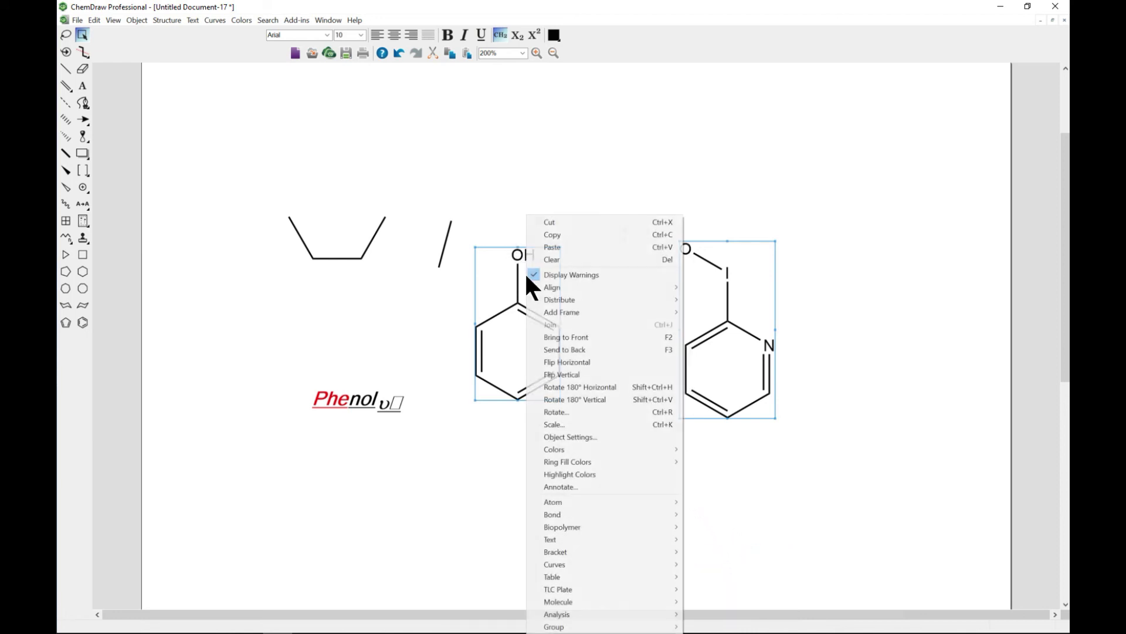
pyautogui.moveTo(669, 614)
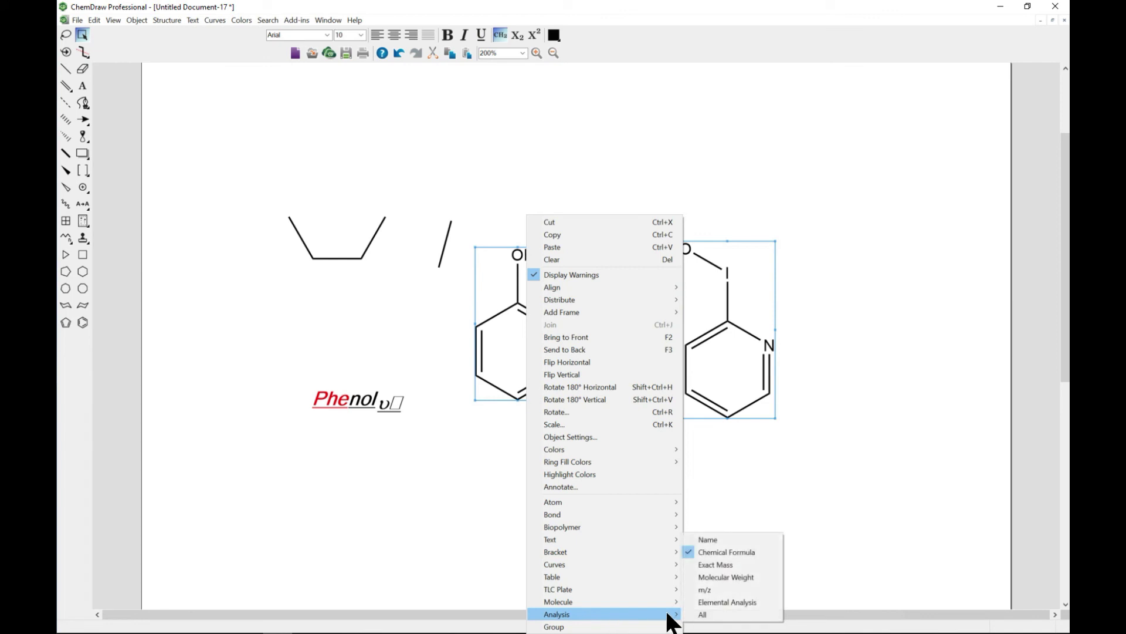
pyautogui.click(741, 562)
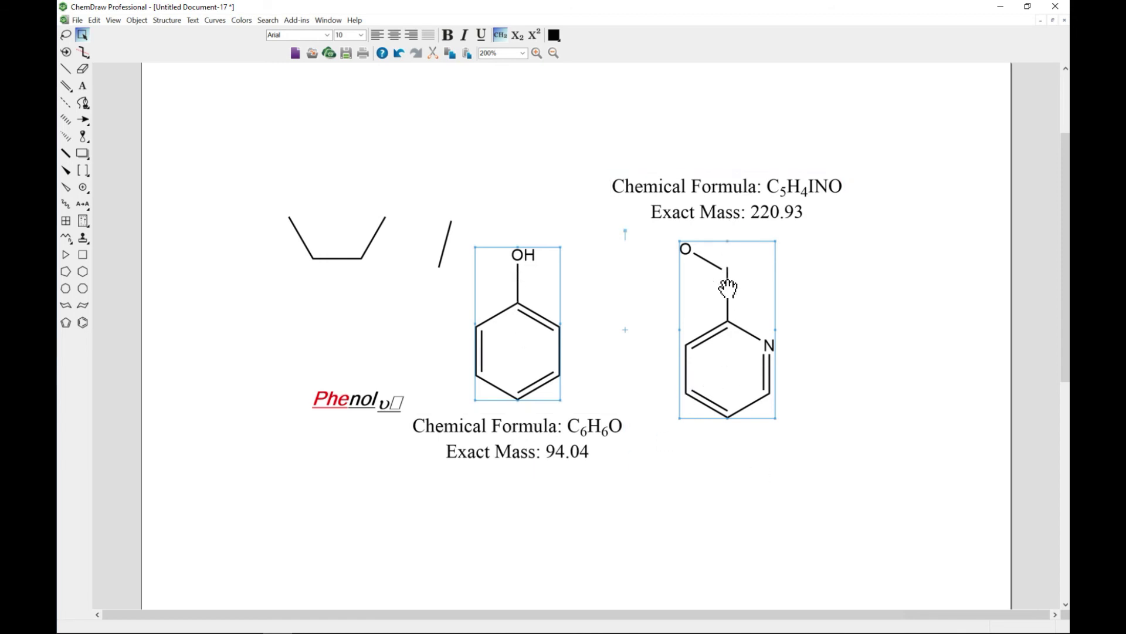
# Add m/z values to both structures' analysis captions
pyautogui.rightClick(550, 373)
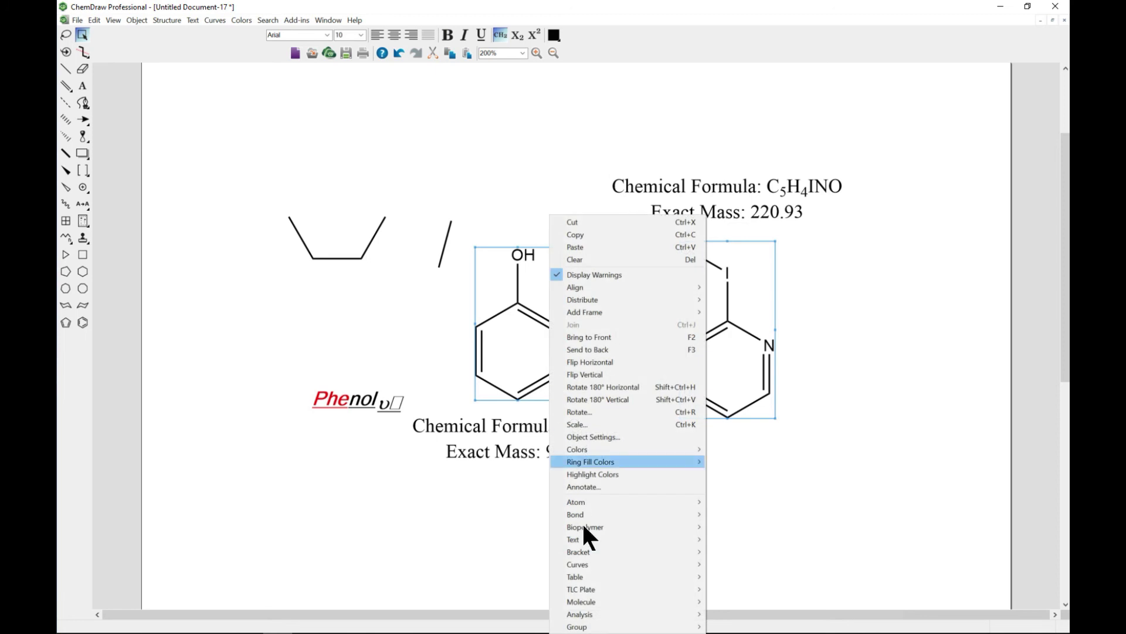
pyautogui.moveTo(684, 614)
pyautogui.click(731, 590)
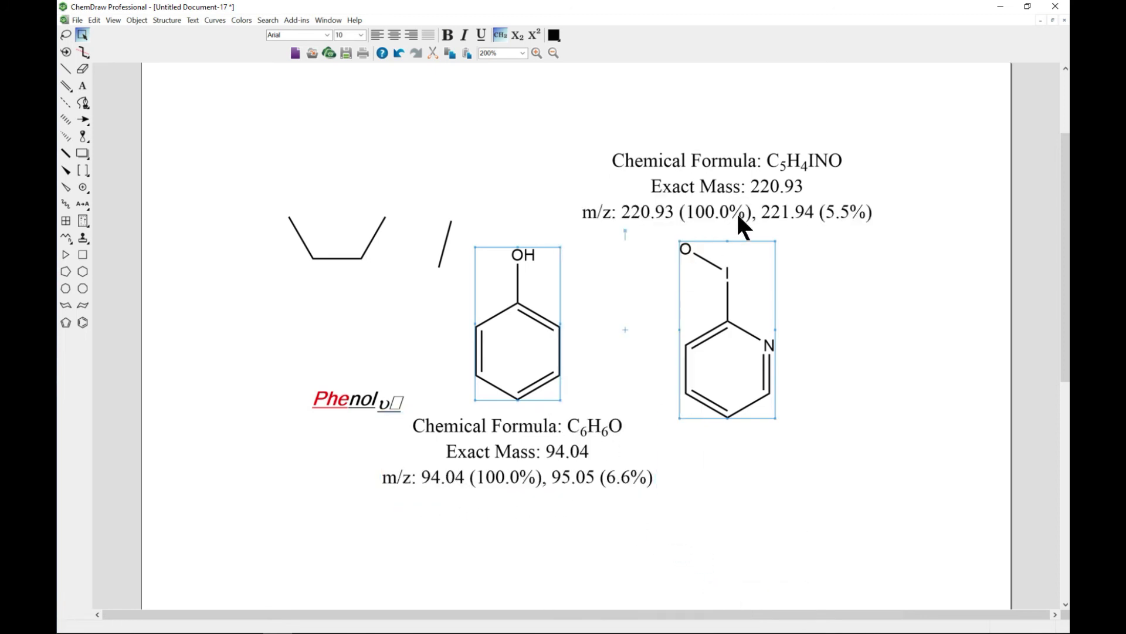
# Add all remaining analysis data, including molecular weights 94.11 and 221.00 and elemental analysis
pyautogui.rightClick(511, 318)
pyautogui.moveTo(593, 614)
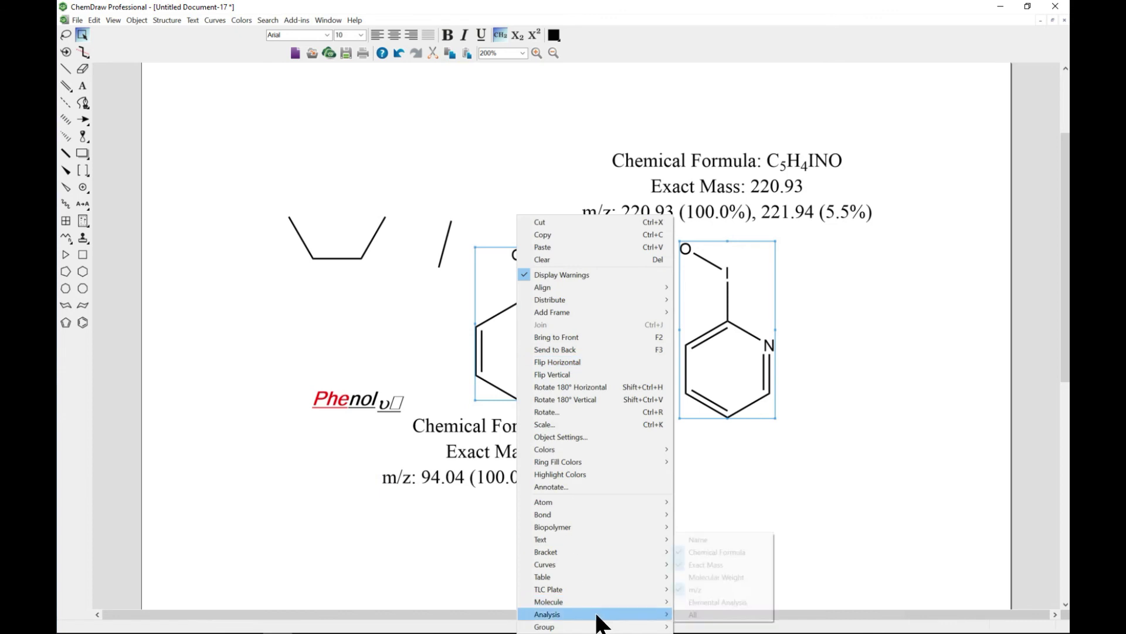
pyautogui.click(692, 614)
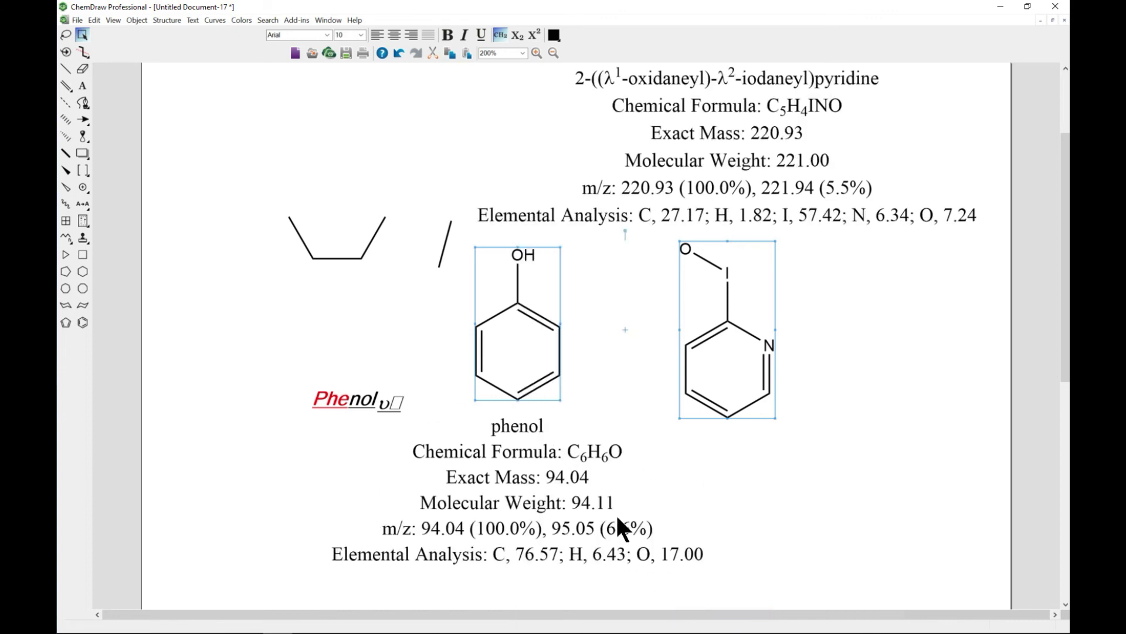